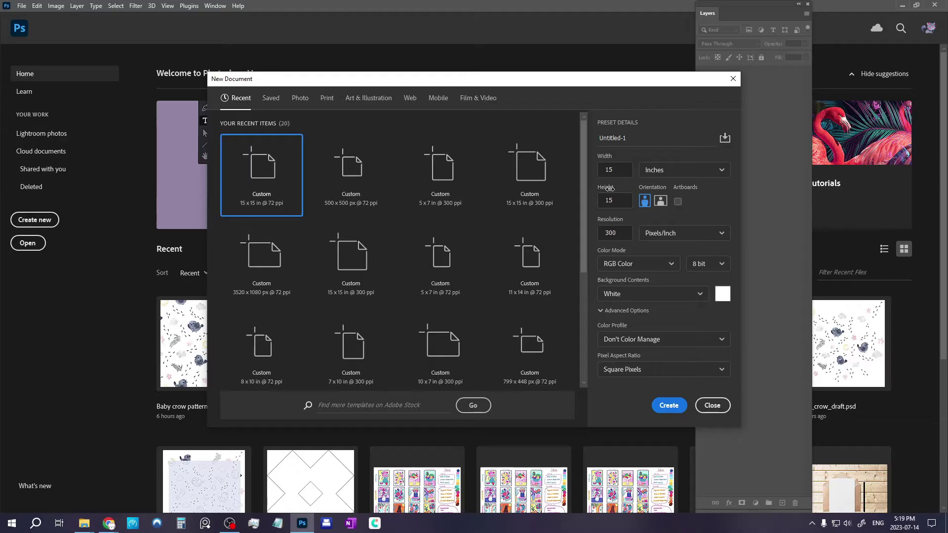
Enter 1080 px width, 1080 px height and 72 ppi resolution, then create Untitled-1.
{"action": "left_click_drag", "start_coordinate": [616, 170], "coordinate": [611, 171]}
{"action": "left_click", "coordinate": [616, 201]}
{"action": "left_click", "coordinate": [616, 233]}
{"action": "left_click", "coordinate": [619, 238]}
{"action": "double_click", "coordinate": [617, 234]}
{"action": "left_click", "coordinate": [669, 405]}
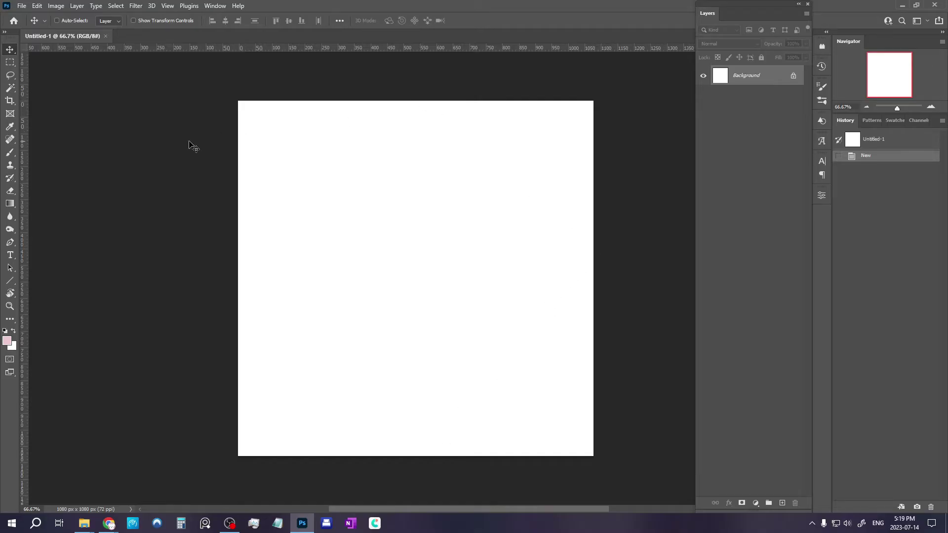
Pull a vertical guide to X 540 px and a horizontal guide across the canvas middle.
{"action": "left_click_drag", "start_coordinate": [23, 196], "coordinate": [23, 228]}
{"action": "left_click", "coordinate": [167, 6]}
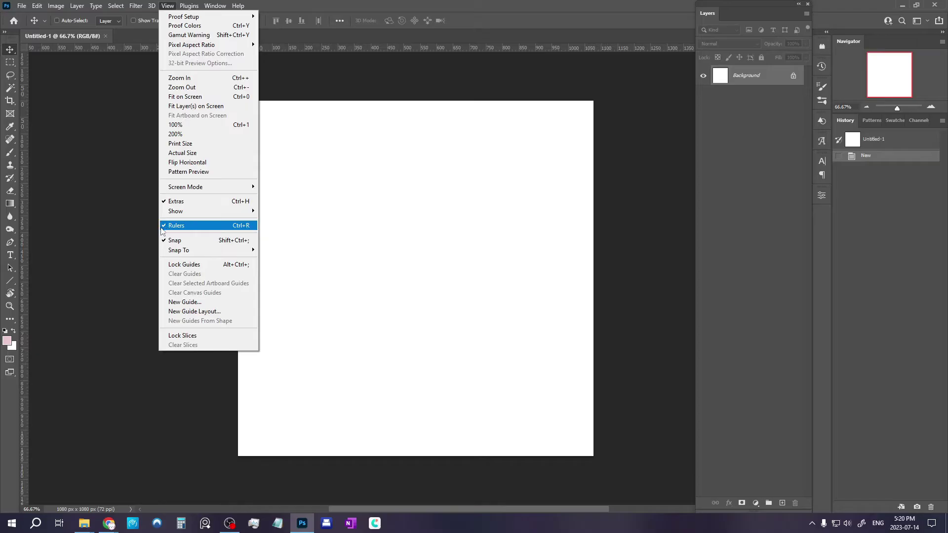
{"action": "left_click", "coordinate": [121, 230]}
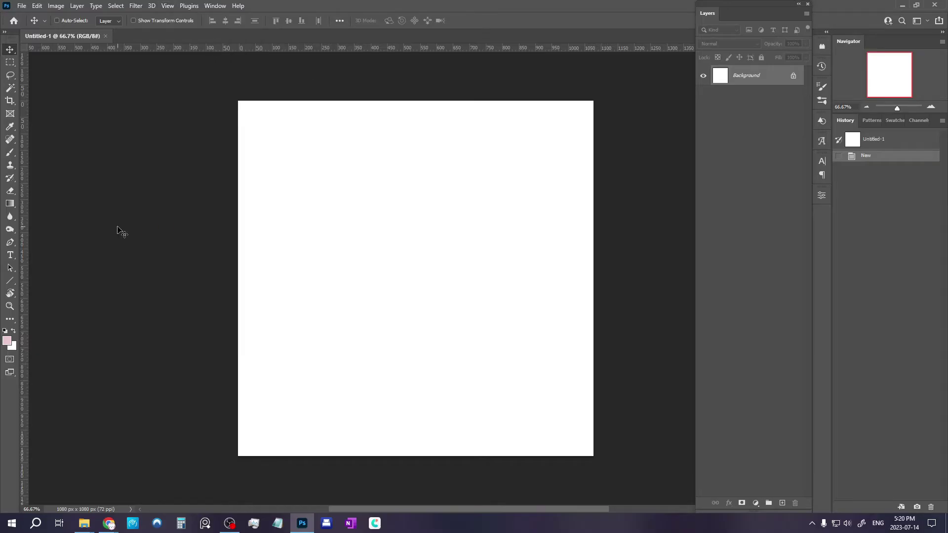
{"action": "left_click_drag", "start_coordinate": [25, 233], "coordinate": [415, 223]}
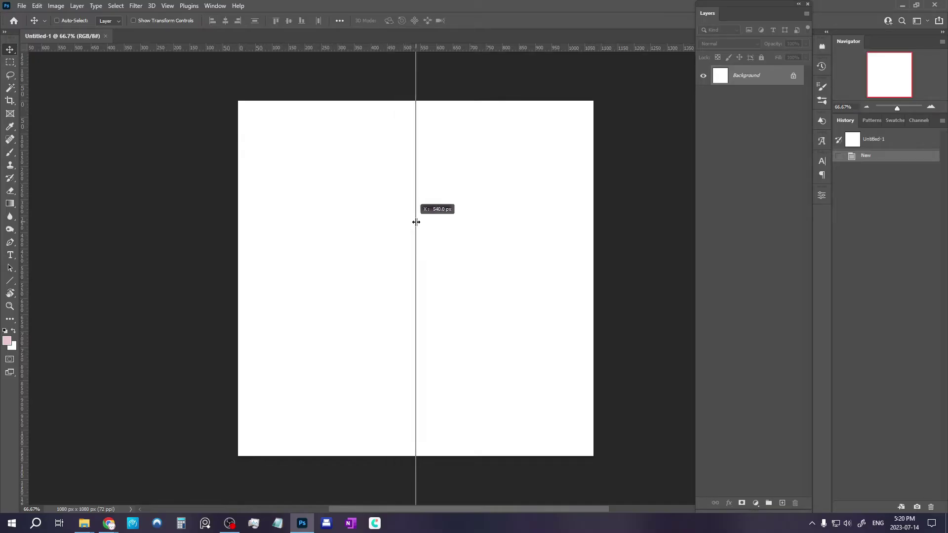
{"action": "left_click_drag", "start_coordinate": [417, 222], "coordinate": [416, 223]}
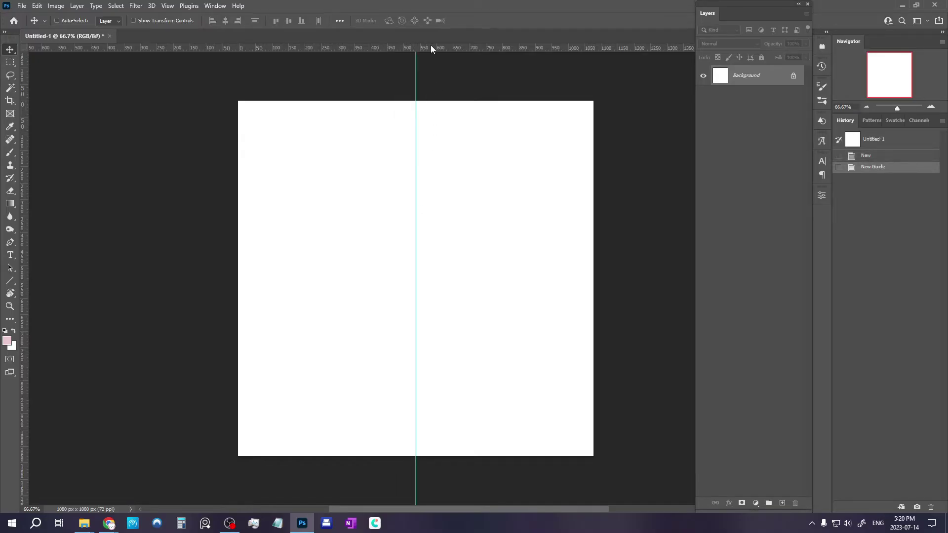
{"action": "left_click_drag", "start_coordinate": [431, 47], "coordinate": [407, 285]}
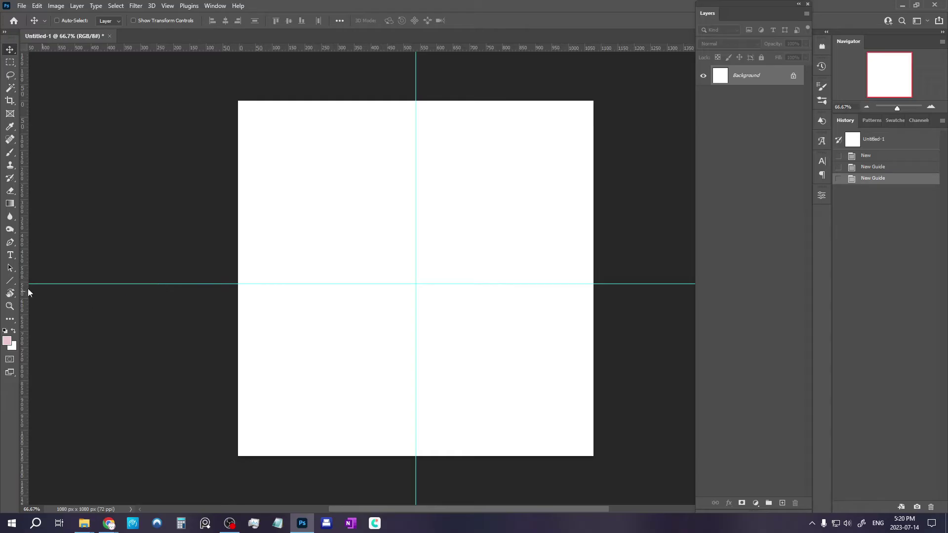
Switch to the Line Tool with a black stroke and no fill.
{"action": "left_click", "coordinate": [9, 286]}
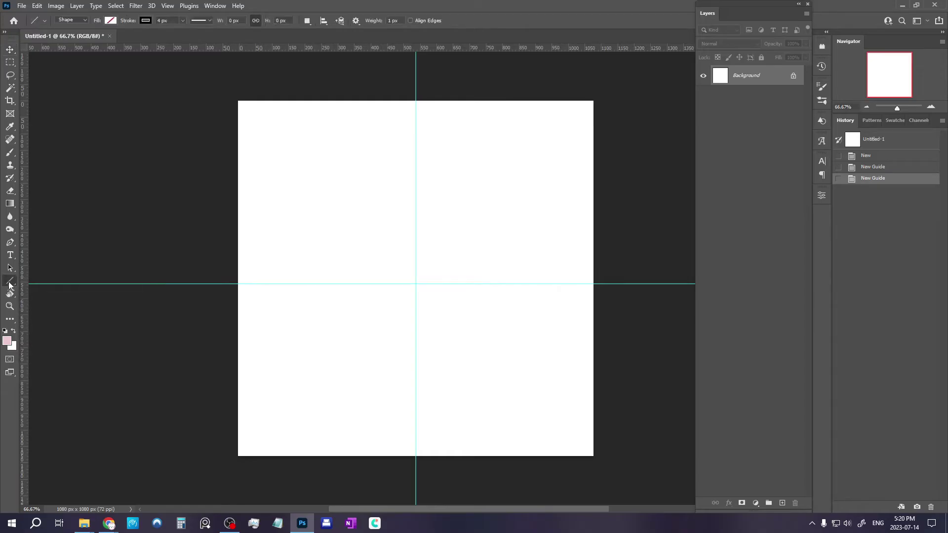
{"action": "right_click", "coordinate": [10, 284]}
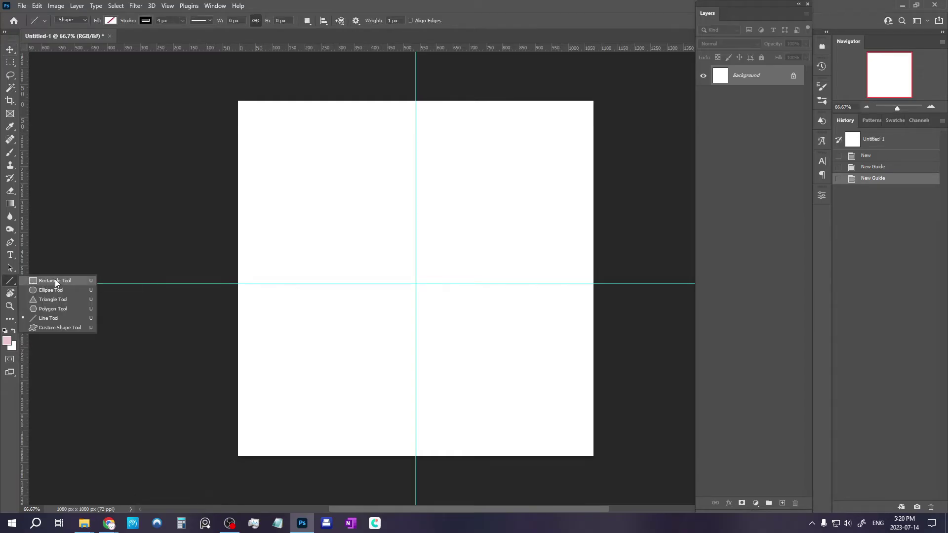
{"action": "left_click", "coordinate": [55, 280]}
{"action": "right_click", "coordinate": [9, 285]}
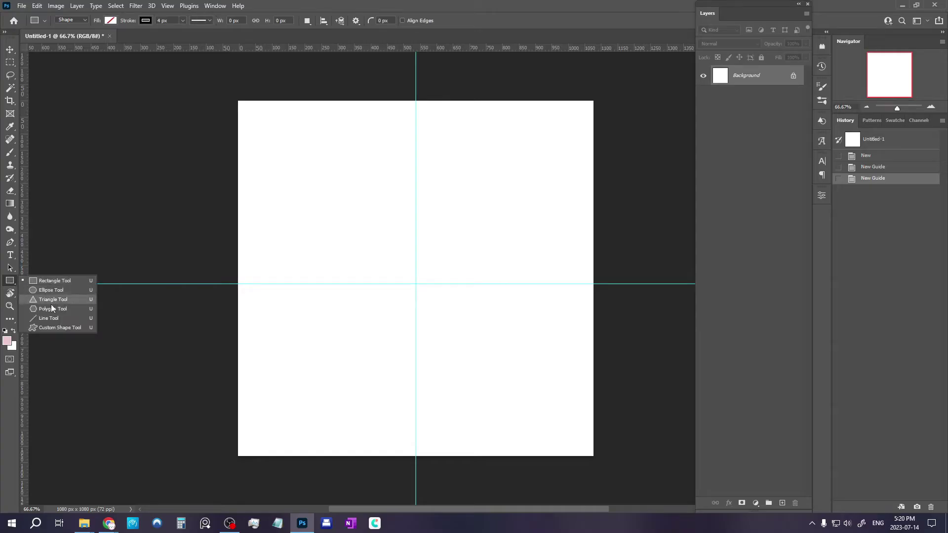
{"action": "left_click", "coordinate": [51, 318]}
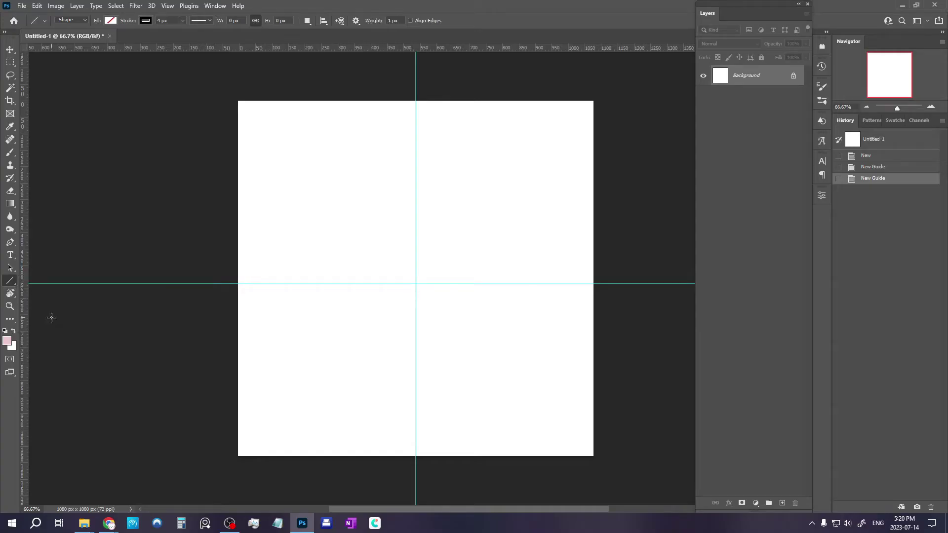
{"action": "left_click", "coordinate": [145, 22]}
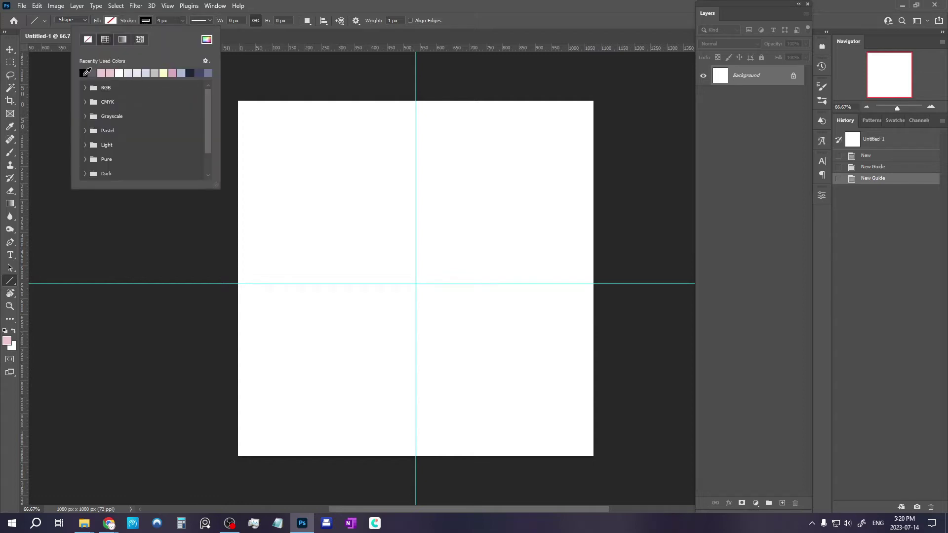
{"action": "left_click", "coordinate": [159, 22]}
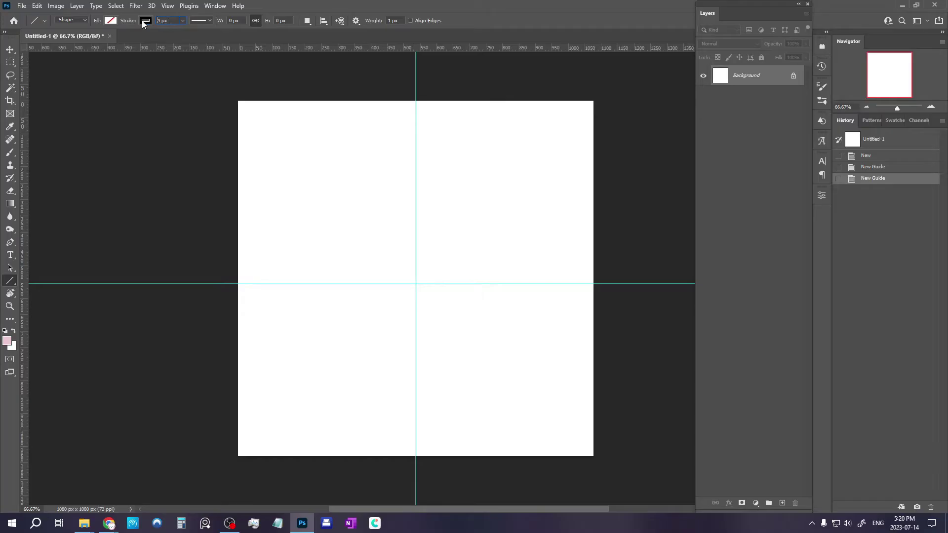
{"action": "left_click", "coordinate": [110, 22]}
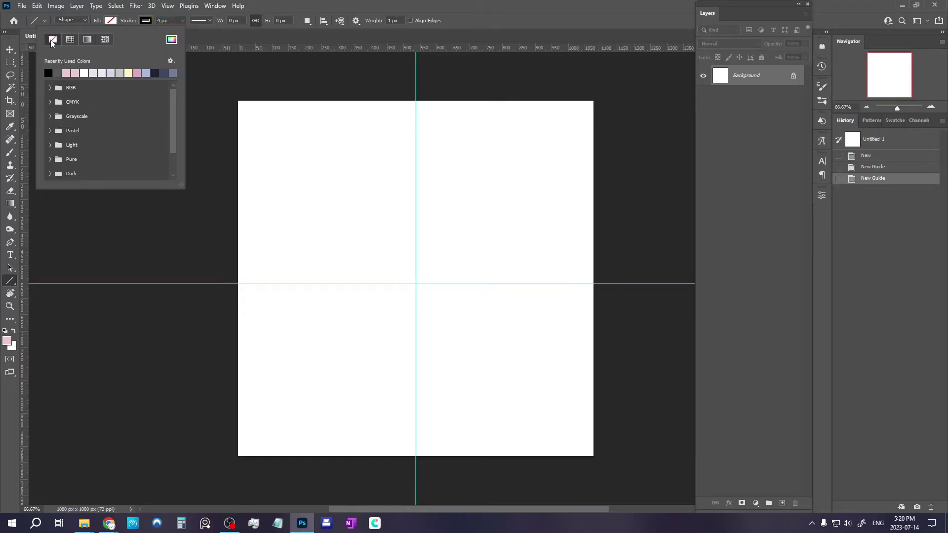
{"action": "left_click", "coordinate": [66, 74]}
{"action": "left_click", "coordinate": [445, 4]}
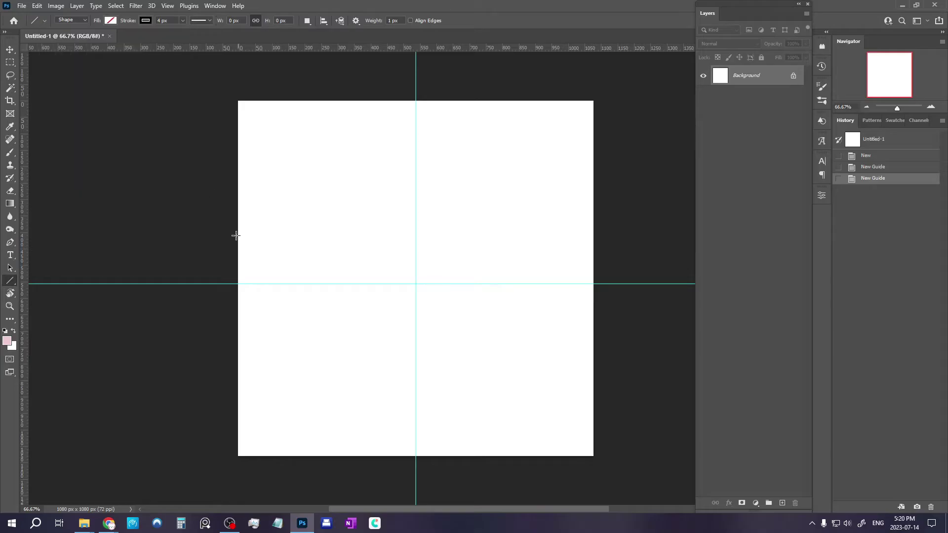
Draw four lines linking the left and right edge midpoints to the top and bottom centres.
{"action": "left_click_drag", "start_coordinate": [238, 284], "coordinate": [416, 102]}
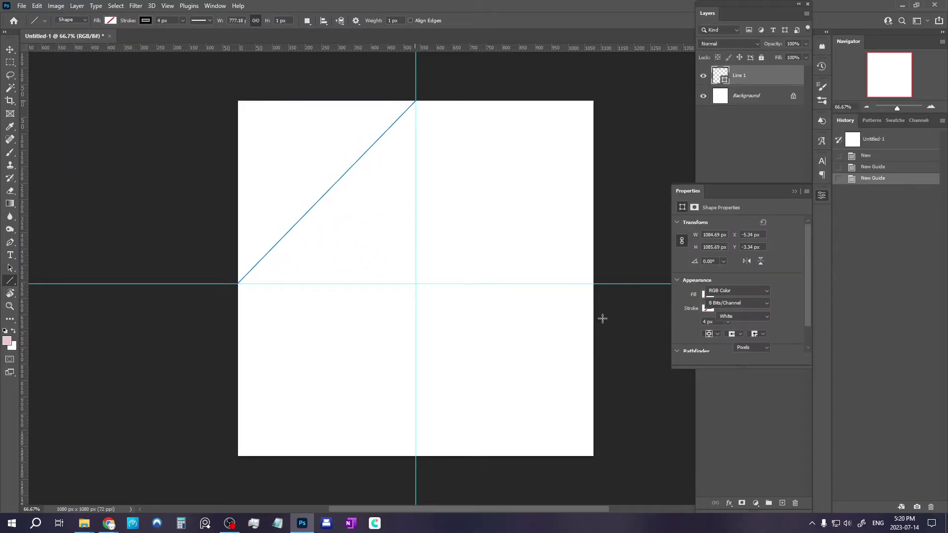
{"action": "left_click_drag", "start_coordinate": [594, 284], "coordinate": [417, 101]}
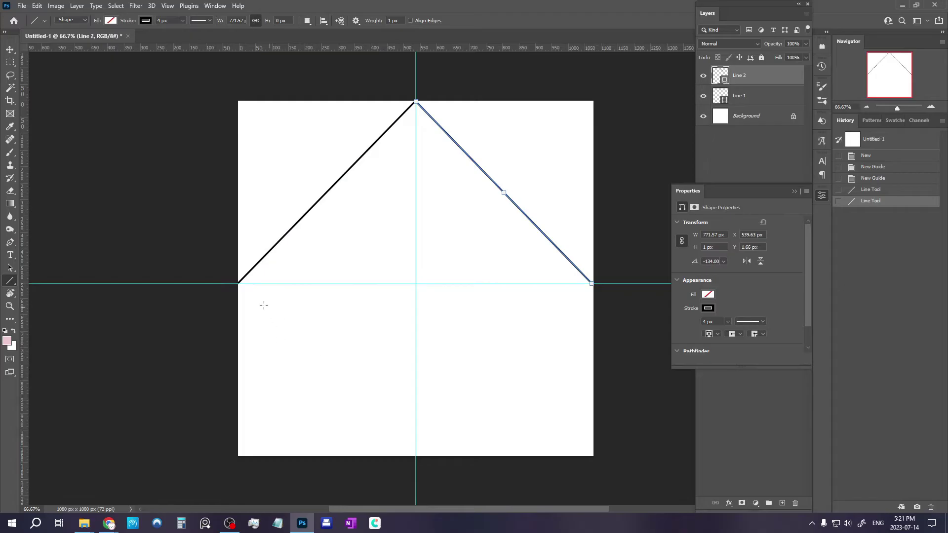
{"action": "left_click_drag", "start_coordinate": [237, 283], "coordinate": [416, 457]}
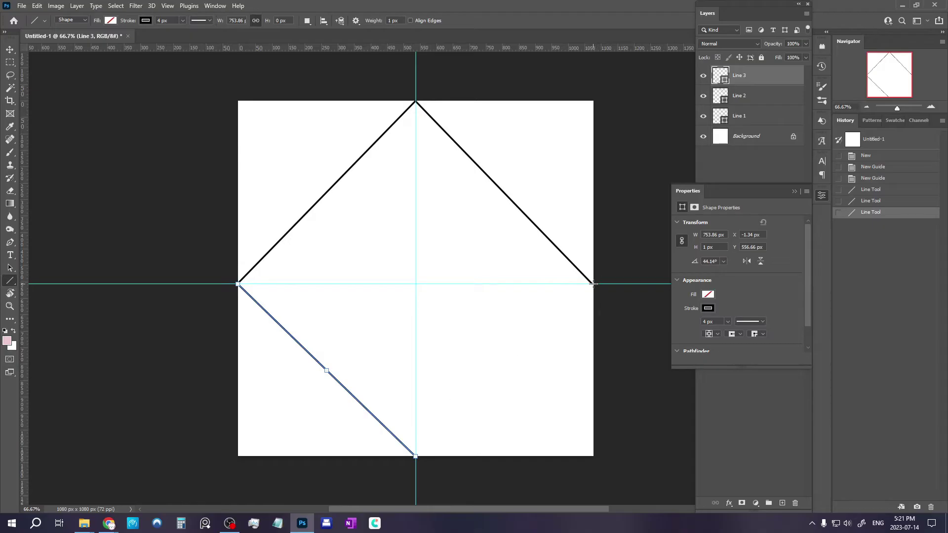
{"action": "left_click_drag", "start_coordinate": [594, 284], "coordinate": [417, 455]}
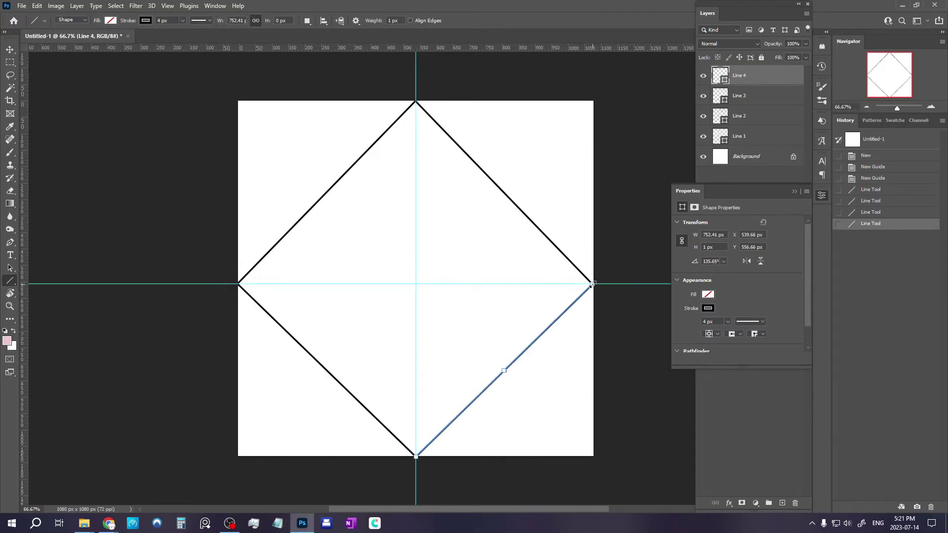
Select layers Line 1–4 and merge them into a single Line 4 layer with Ctrl+E.
{"action": "left_click", "coordinate": [11, 48]}
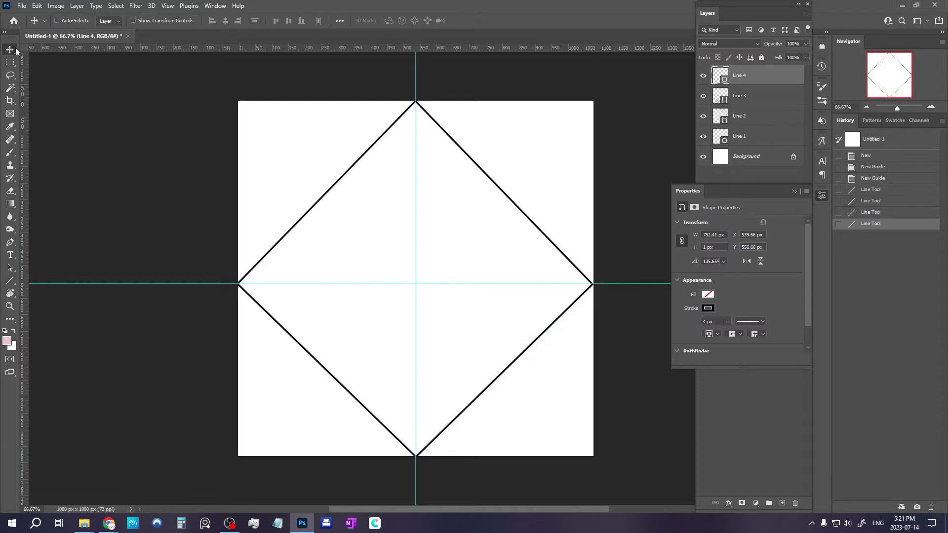
{"action": "left_click", "coordinate": [794, 193]}
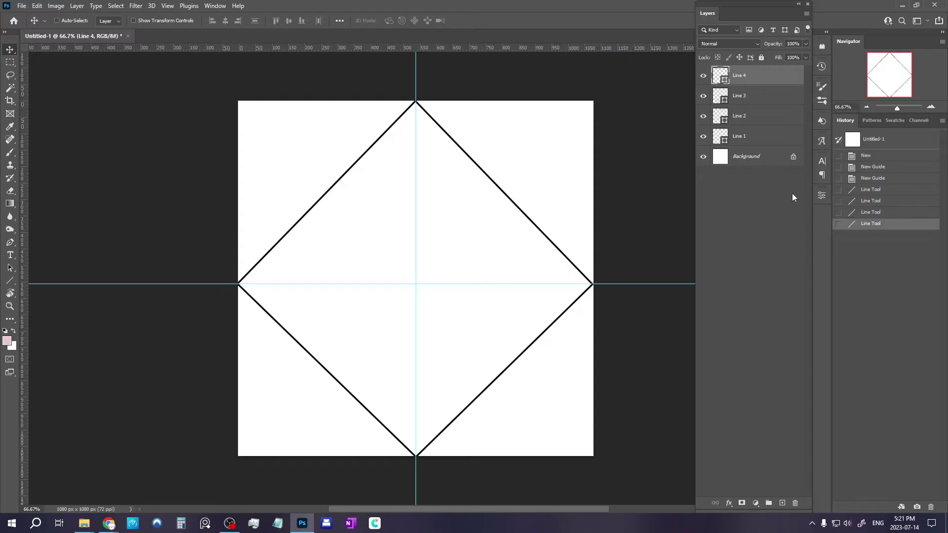
{"action": "left_click", "coordinate": [762, 137], "text": "shift"}
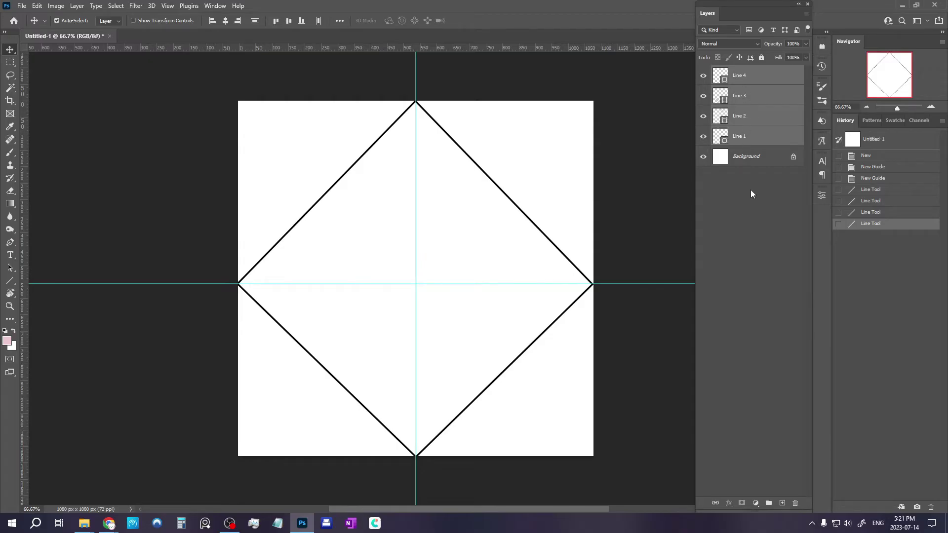
{"action": "key", "text": "ctrl+e"}
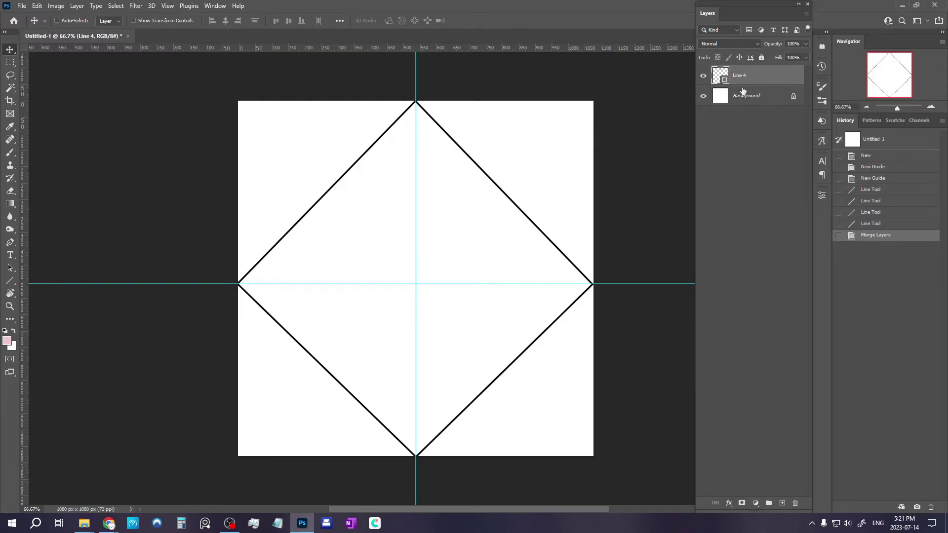
{"action": "key", "text": "ctrl"}
Drag the vertical and horizontal guides back onto the rulers to remove them.
{"action": "left_click_drag", "start_coordinate": [415, 81], "coordinate": [25, 82]}
{"action": "left_click_drag", "start_coordinate": [207, 284], "coordinate": [272, 4]}
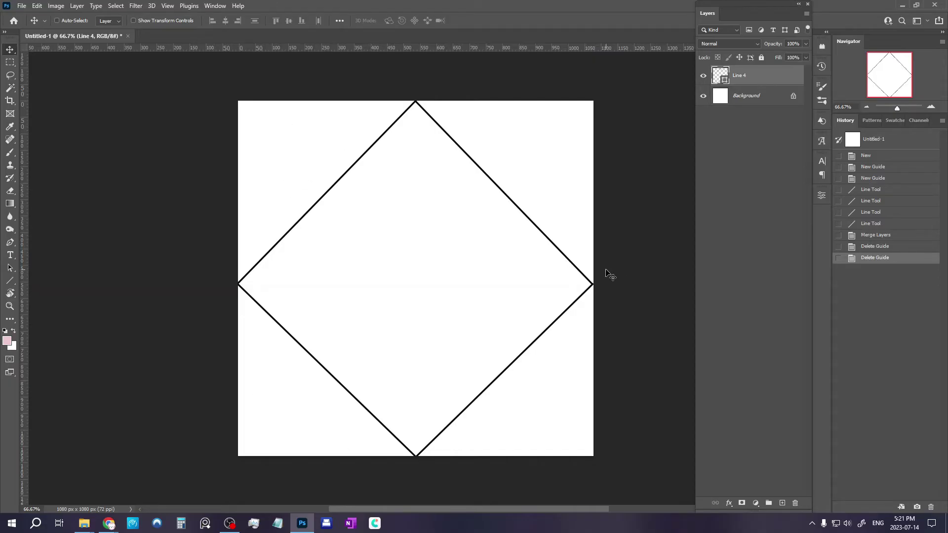
{"action": "key", "text": "alt+Tab"}
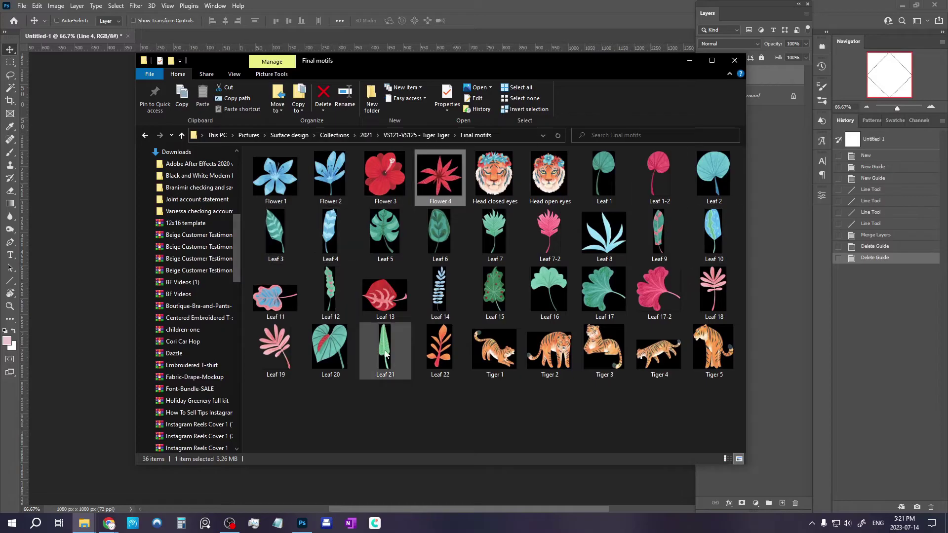
Drag Tiger 1 from the Final motifs folder onto the canvas and scale it into the diamond's top.
{"action": "left_click", "coordinate": [449, 352]}
{"action": "left_click", "coordinate": [495, 354]}
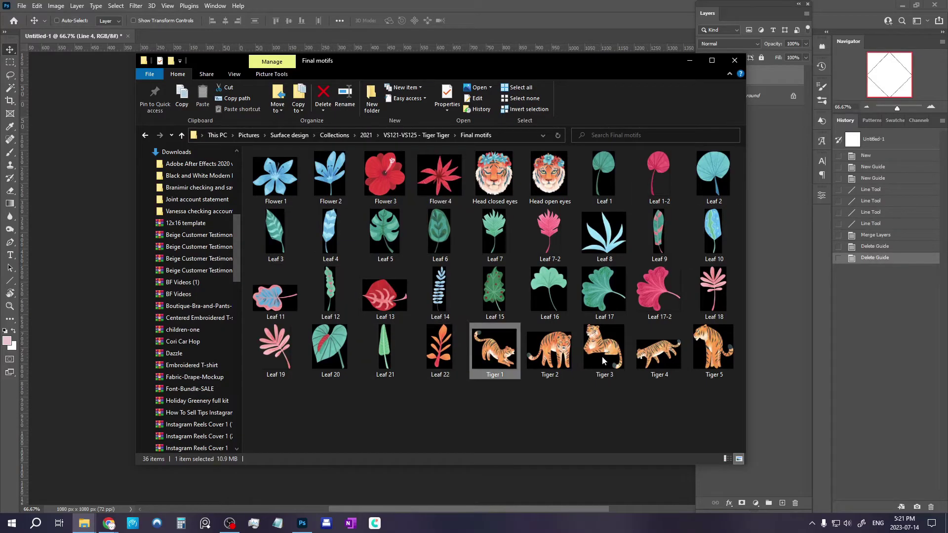
{"action": "left_click_drag", "start_coordinate": [464, 64], "coordinate": [743, 63]}
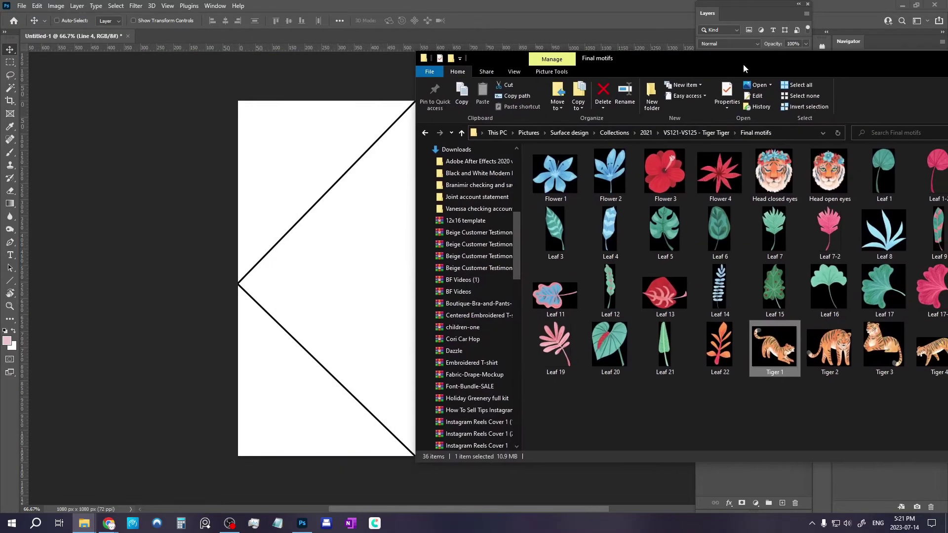
{"action": "left_click_drag", "start_coordinate": [777, 353], "coordinate": [346, 280]}
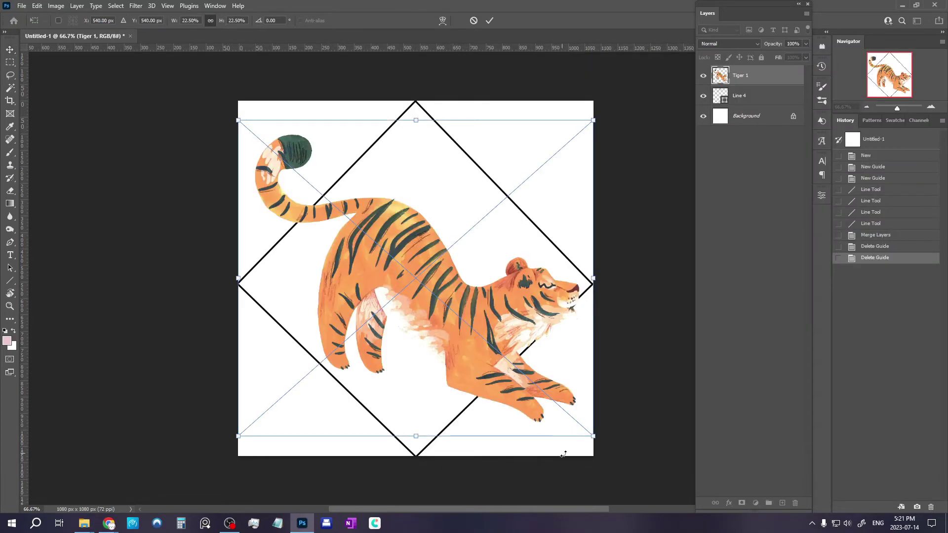
{"action": "left_click_drag", "start_coordinate": [593, 437], "coordinate": [466, 282]}
{"action": "left_click_drag", "start_coordinate": [426, 236], "coordinate": [460, 211]}
{"action": "key", "text": "Return"}
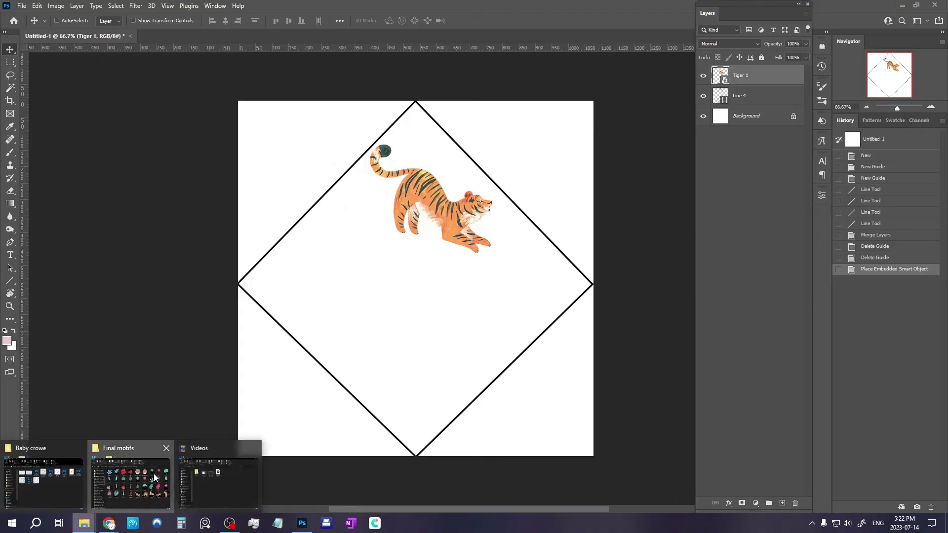
{"action": "left_click", "coordinate": [131, 476]}
Place Tiger 3, flip it horizontally, and shrink it into the lower part of the diamond.
{"action": "left_click_drag", "start_coordinate": [713, 55], "coordinate": [533, 64]}
{"action": "key", "text": "alt+Tab"}
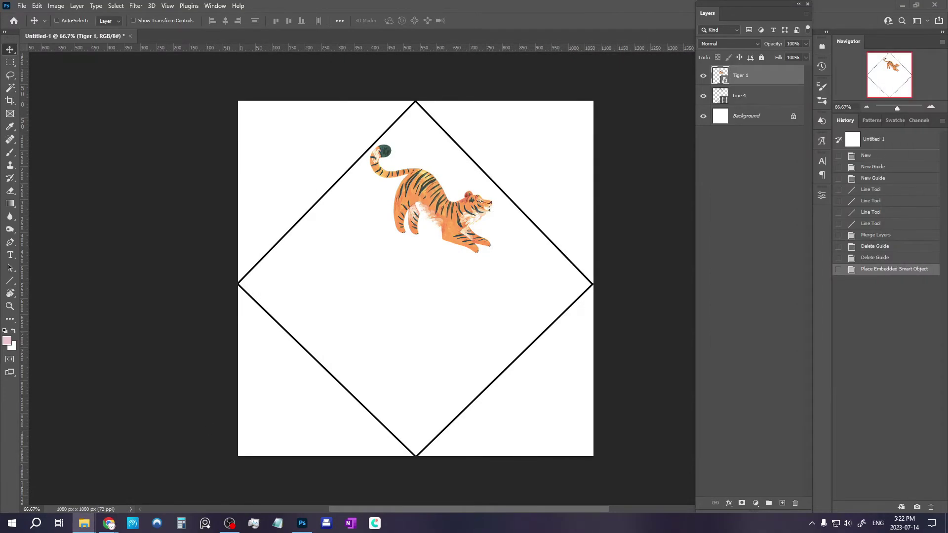
{"action": "left_click_drag", "start_coordinate": [928, 352], "coordinate": [398, 354]}
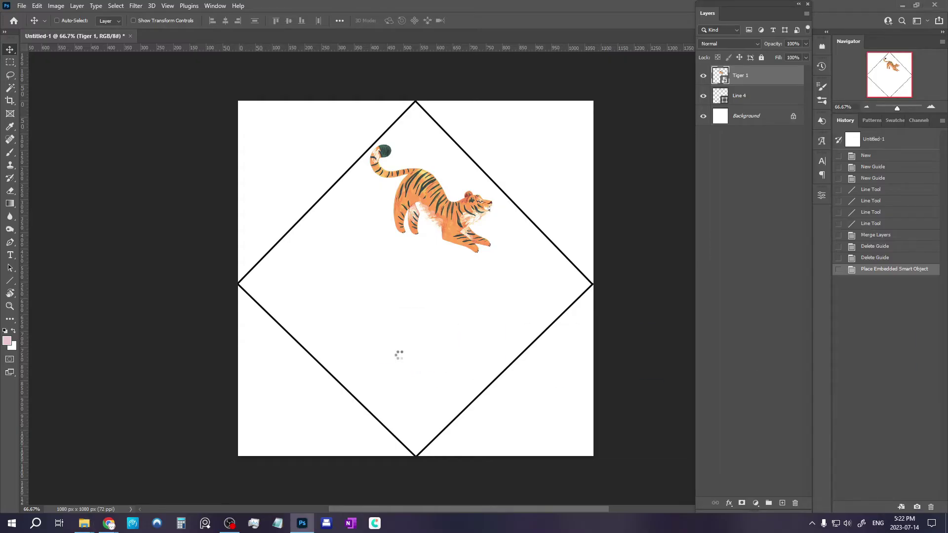
{"action": "left_click_drag", "start_coordinate": [254, 101], "coordinate": [427, 290]}
{"action": "mouse_move", "coordinate": [540, 381]}
{"action": "left_mouse_down"}
{"action": "mouse_move", "coordinate": [444, 340]}
{"action": "mouse_move", "coordinate": [418, 357]}
{"action": "mouse_move", "coordinate": [531, 379]}
{"action": "left_mouse_up"}
{"action": "right_click", "coordinate": [418, 357]}
{"action": "left_click", "coordinate": [454, 334]}
{"action": "left_click_drag", "start_coordinate": [532, 446], "coordinate": [540, 388]}
{"action": "left_click_drag", "start_coordinate": [467, 359], "coordinate": [466, 369]}
{"action": "left_click_drag", "start_coordinate": [499, 280], "coordinate": [481, 302]}
{"action": "key", "text": "Return"}
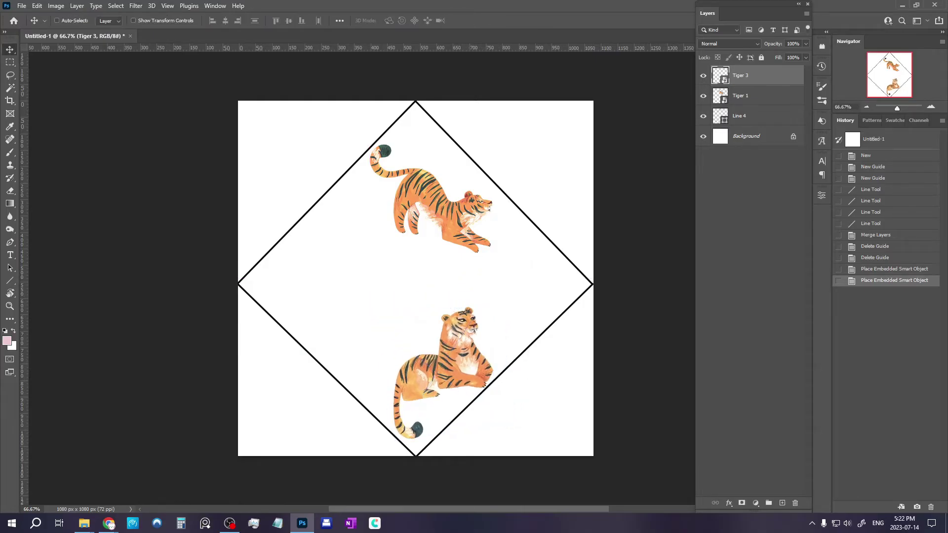
Place another tiger, mirror it horizontally, and shrink it onto the diamond's left side.
{"action": "left_click_drag", "start_coordinate": [302, 523], "coordinate": [462, 326]}
{"action": "right_click", "coordinate": [443, 313]}
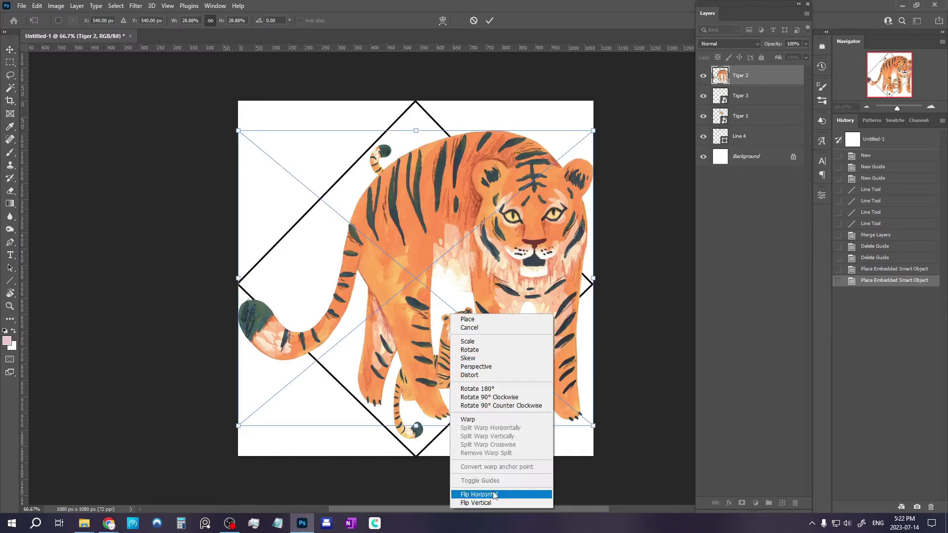
{"action": "left_click", "coordinate": [474, 493]}
{"action": "left_click_drag", "start_coordinate": [561, 426], "coordinate": [388, 241]}
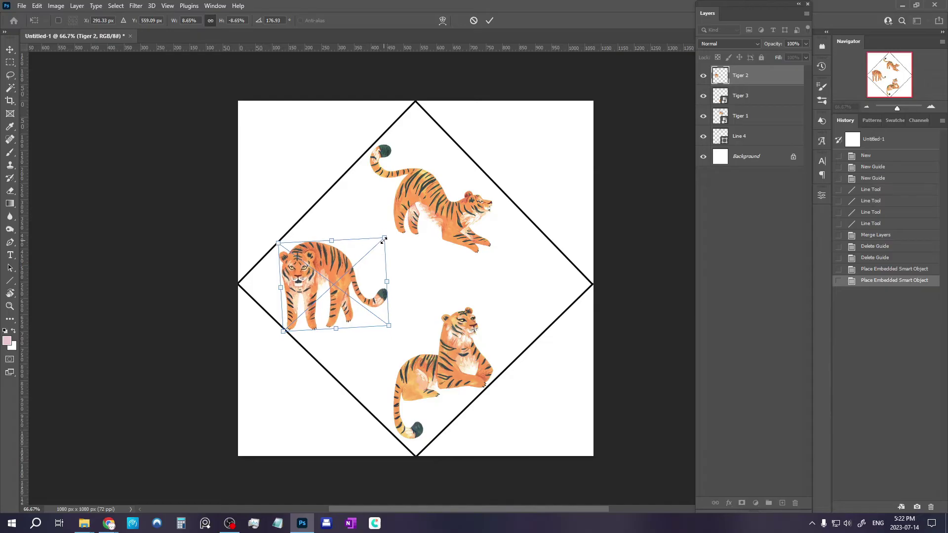
{"action": "key", "text": "Return"}
{"action": "left_click_drag", "start_coordinate": [389, 159], "coordinate": [445, 171]}
Shift the top stretching tiger slightly down-right and enlarge it with Free Transform.
{"action": "left_click", "coordinate": [457, 208], "text": "ctrl"}
{"action": "left_click_drag", "start_coordinate": [457, 207], "coordinate": [470, 218]}
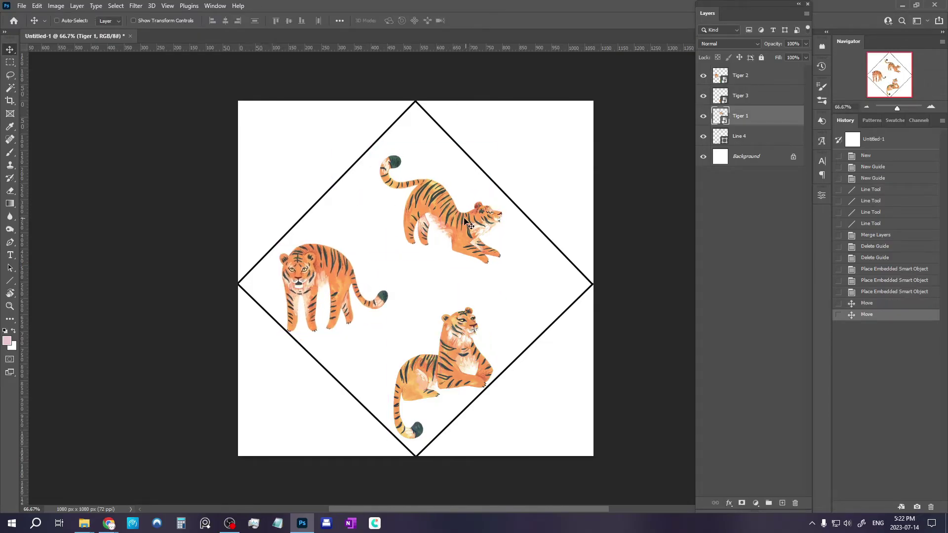
{"action": "left_click", "coordinate": [8, 76]}
{"action": "right_click", "coordinate": [438, 220]}
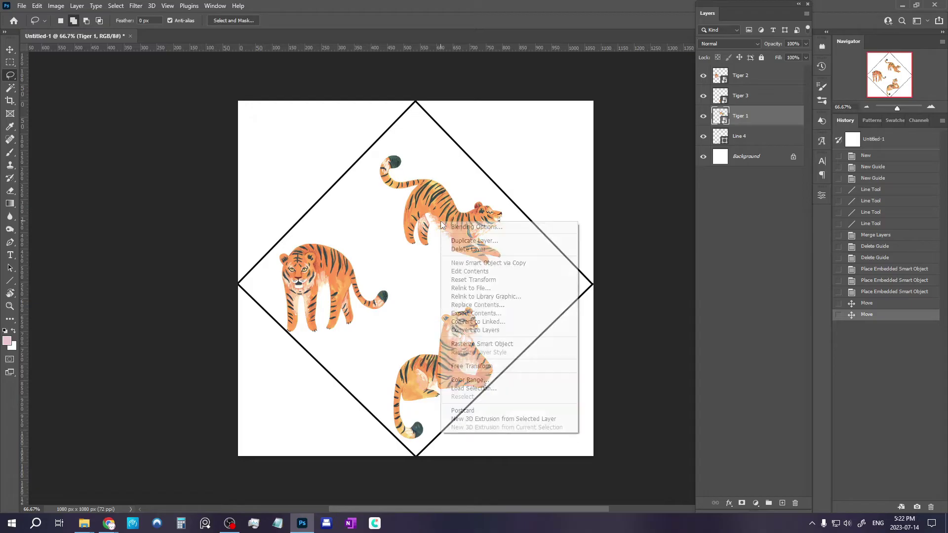
{"action": "left_click", "coordinate": [474, 369]}
{"action": "left_click_drag", "start_coordinate": [375, 269], "coordinate": [369, 271]}
{"action": "left_click_drag", "start_coordinate": [509, 151], "coordinate": [515, 149]}
{"action": "key", "text": "Return"}
{"action": "key", "text": "l"}
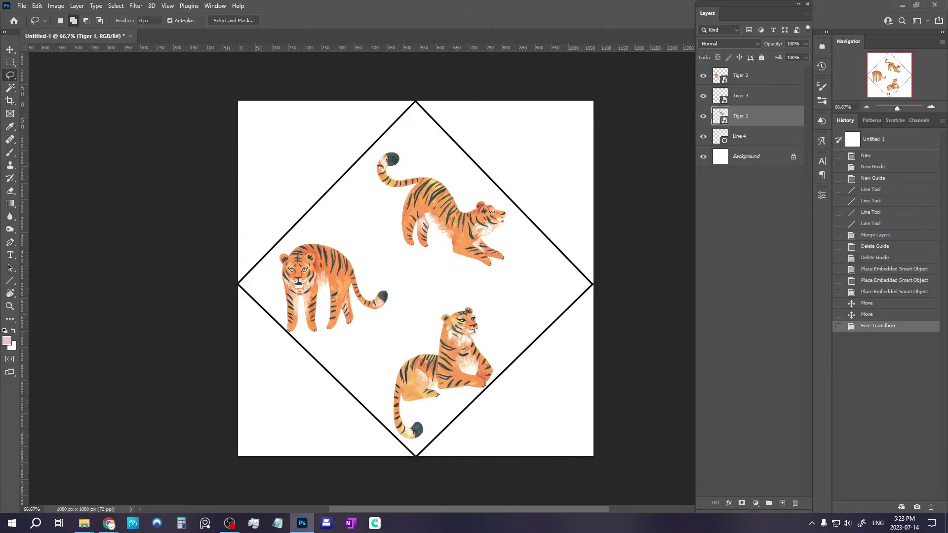
Place a heart-shaped leaf, scaled and rotated, above the lower tiger.
{"action": "left_click_drag", "start_coordinate": [560, 247], "coordinate": [484, 247]}
{"action": "left_click_drag", "start_coordinate": [269, 101], "coordinate": [482, 363]}
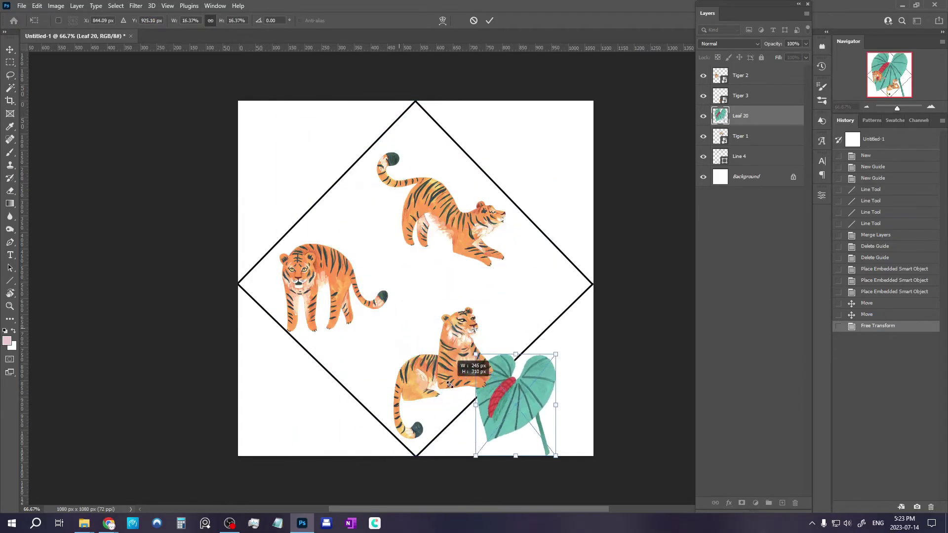
{"action": "left_click_drag", "start_coordinate": [494, 399], "coordinate": [424, 286]}
{"action": "left_click_drag", "start_coordinate": [474, 335], "coordinate": [472, 285]}
{"action": "left_click_drag", "start_coordinate": [428, 327], "coordinate": [428, 316]}
{"action": "key", "text": "Return"}
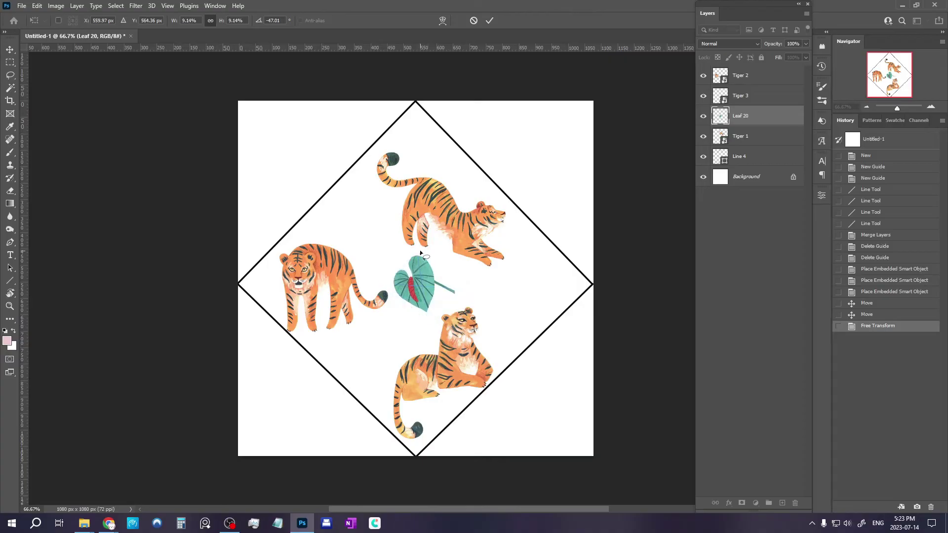
{"action": "key", "text": "l"}
Add a shrunken monstera leaf at the lower left of the diamond.
{"action": "left_click_drag", "start_coordinate": [375, 296], "coordinate": [381, 317]}
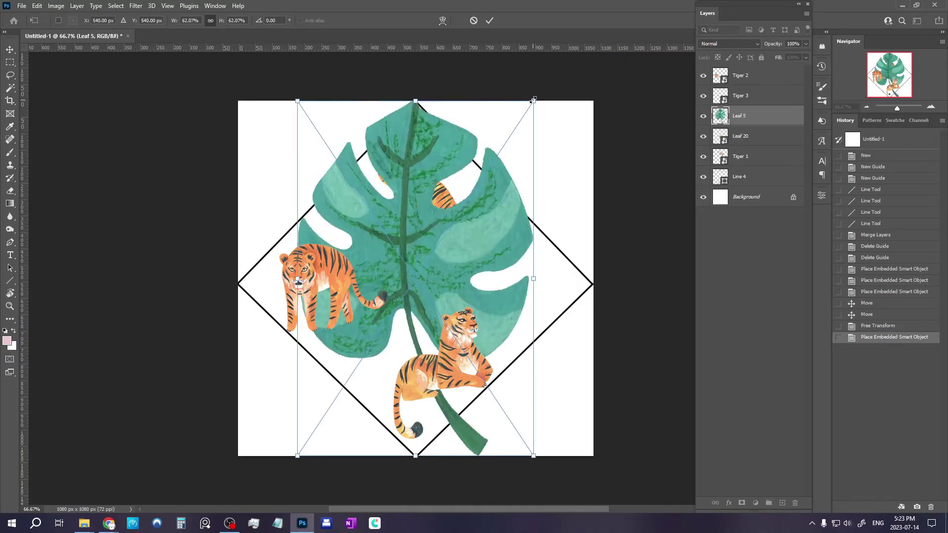
{"action": "left_click_drag", "start_coordinate": [588, 95], "coordinate": [368, 358]}
{"action": "left_click_drag", "start_coordinate": [390, 392], "coordinate": [395, 403]}
{"action": "left_click_drag", "start_coordinate": [377, 353], "coordinate": [371, 356]}
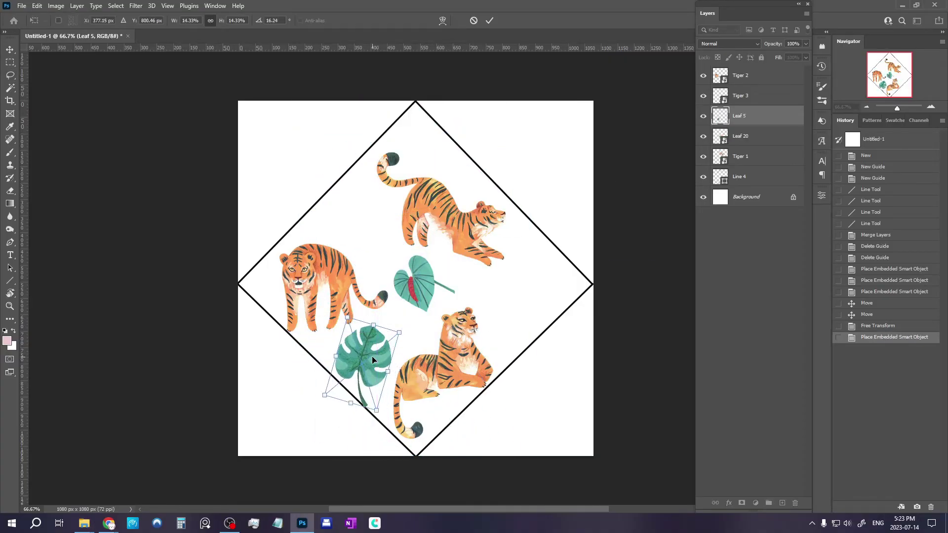
{"action": "key", "text": "Return"}
Add a long green leaf, shrunk and rotated, into the diamond's right corner.
{"action": "left_click_drag", "start_coordinate": [452, 442], "coordinate": [453, 443]}
{"action": "left_click_drag", "start_coordinate": [328, 455], "coordinate": [572, 277]}
{"action": "left_click_drag", "start_coordinate": [583, 210], "coordinate": [554, 259]}
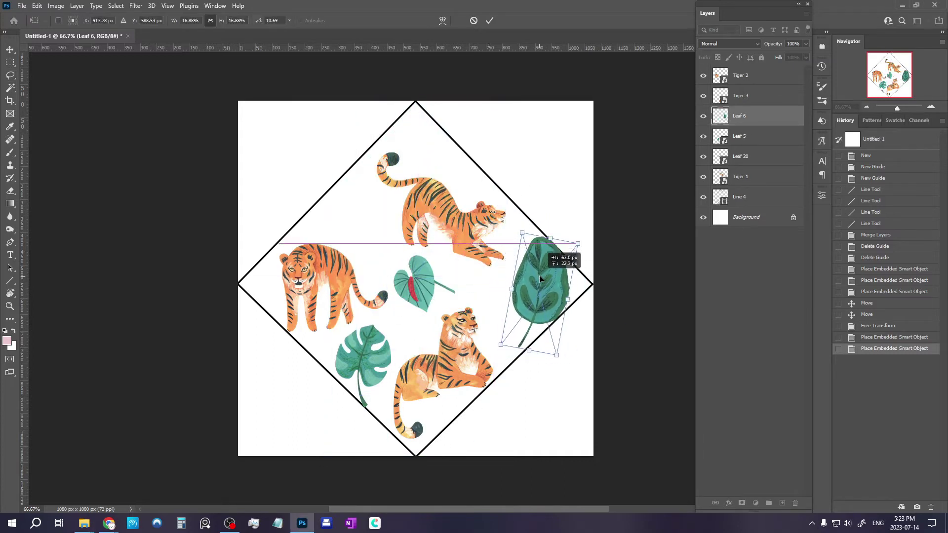
{"action": "left_click_drag", "start_coordinate": [529, 230], "coordinate": [316, 217]}
{"action": "key", "text": "Return"}
{"action": "key", "text": "Return"}
Add a shrunken, rotated fern leaf onto the diamond's top corner.
{"action": "left_click_drag", "start_coordinate": [514, 459], "coordinate": [395, 241]}
{"action": "mouse_move", "coordinate": [396, 101]}
{"action": "left_mouse_down"}
{"action": "mouse_move", "coordinate": [380, 116]}
{"action": "mouse_move", "coordinate": [390, 91]}
{"action": "left_mouse_up"}
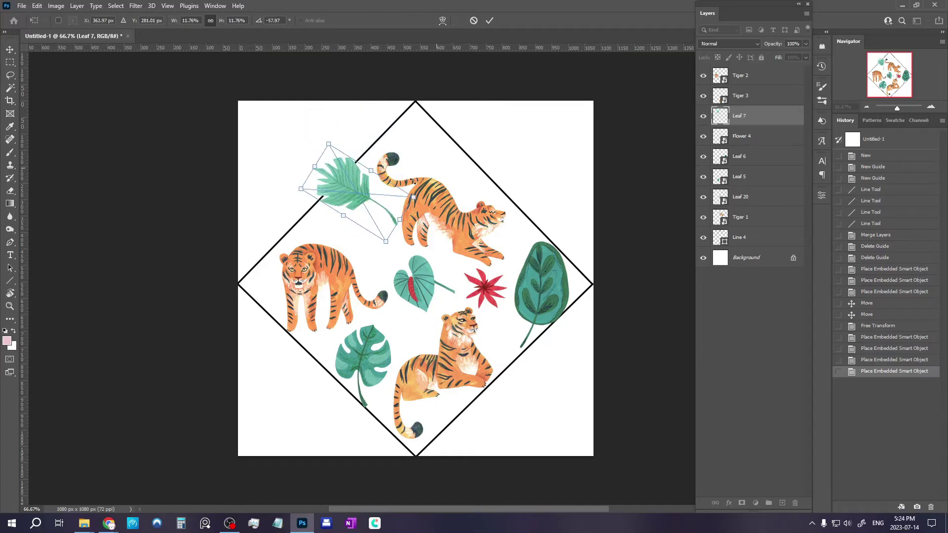
{"action": "left_click_drag", "start_coordinate": [346, 158], "coordinate": [429, 136]}
{"action": "mouse_move", "coordinate": [494, 166]}
{"action": "left_mouse_down"}
{"action": "mouse_move", "coordinate": [501, 160]}
{"action": "mouse_move", "coordinate": [452, 148]}
{"action": "left_mouse_up"}
{"action": "key", "text": "Return"}
{"action": "key", "text": "l"}
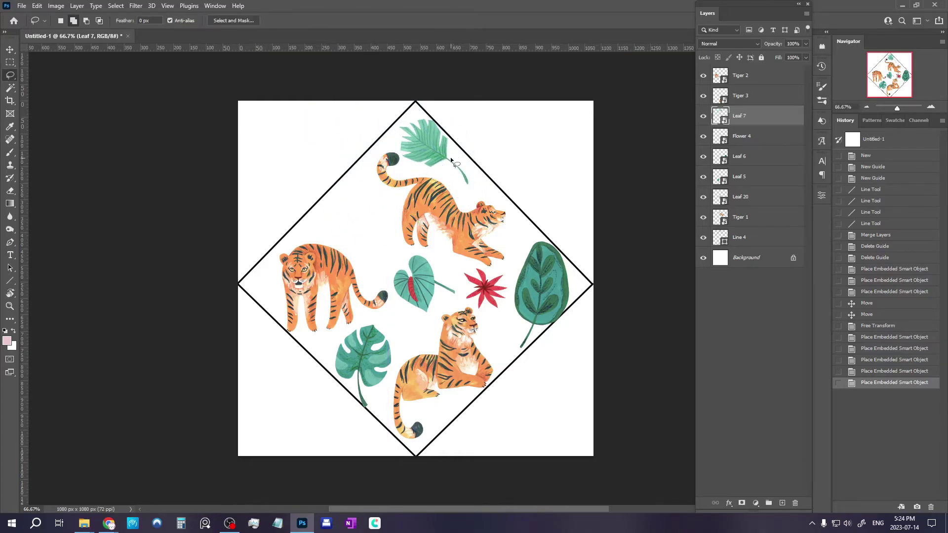
Add a ginkgo leaf, shrunk and rotated, on the diamond's upper-left edge.
{"action": "left_click_drag", "start_coordinate": [642, 346], "coordinate": [346, 222]}
{"action": "left_click_drag", "start_coordinate": [232, 97], "coordinate": [284, 133]}
{"action": "left_click_drag", "start_coordinate": [297, 158], "coordinate": [339, 191]}
{"action": "left_click_drag", "start_coordinate": [376, 217], "coordinate": [380, 233]}
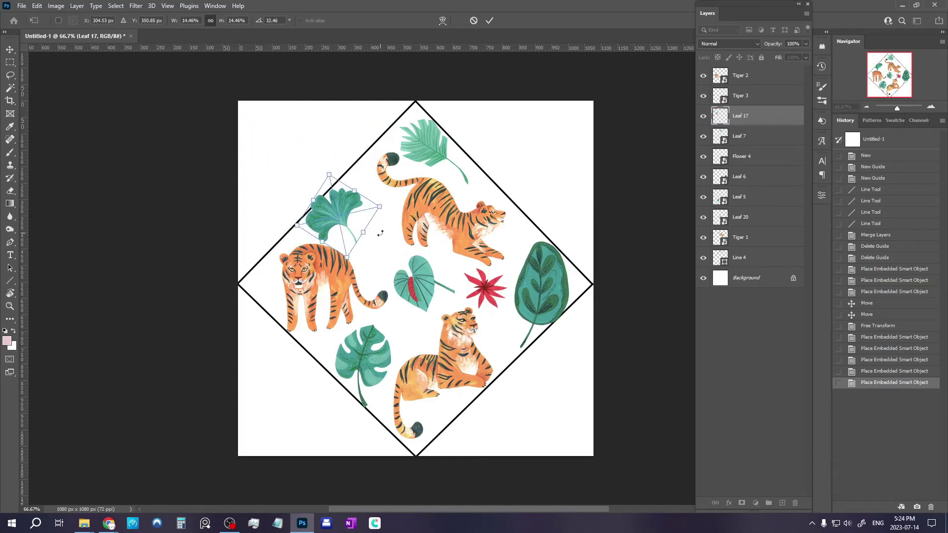
{"action": "left_click_drag", "start_coordinate": [341, 187], "coordinate": [390, 193]}
{"action": "key", "text": "Return"}
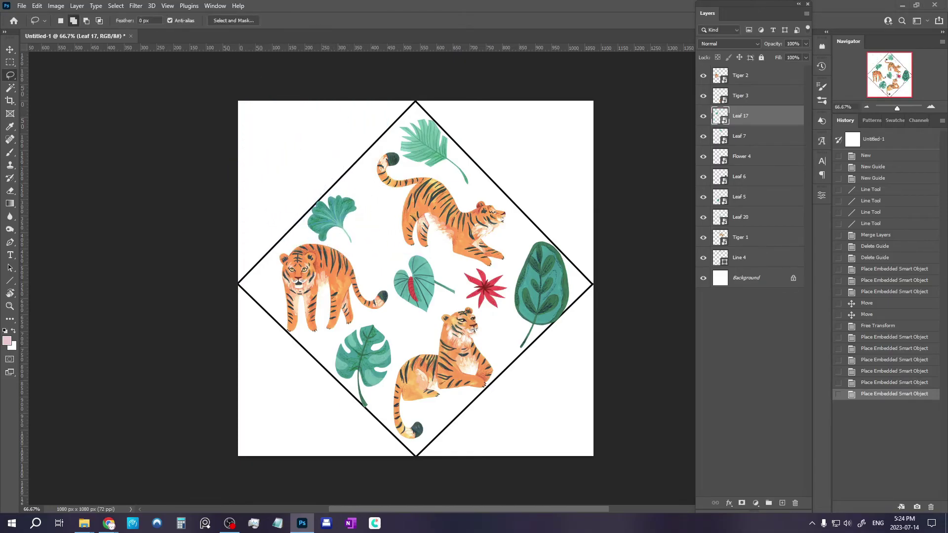
Add a second, darker ginkgo leaf on the diamond's left side and shift it up-right.
{"action": "left_click_drag", "start_coordinate": [642, 346], "coordinate": [429, 229]}
{"action": "left_click_drag", "start_coordinate": [577, 453], "coordinate": [360, 190]}
{"action": "left_click_drag", "start_coordinate": [321, 148], "coordinate": [385, 232]}
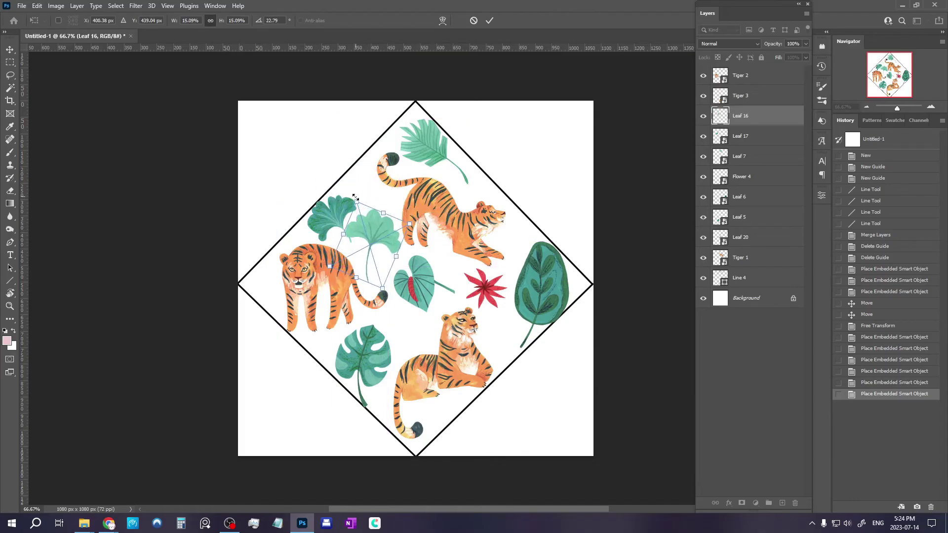
{"action": "key", "text": "Return"}
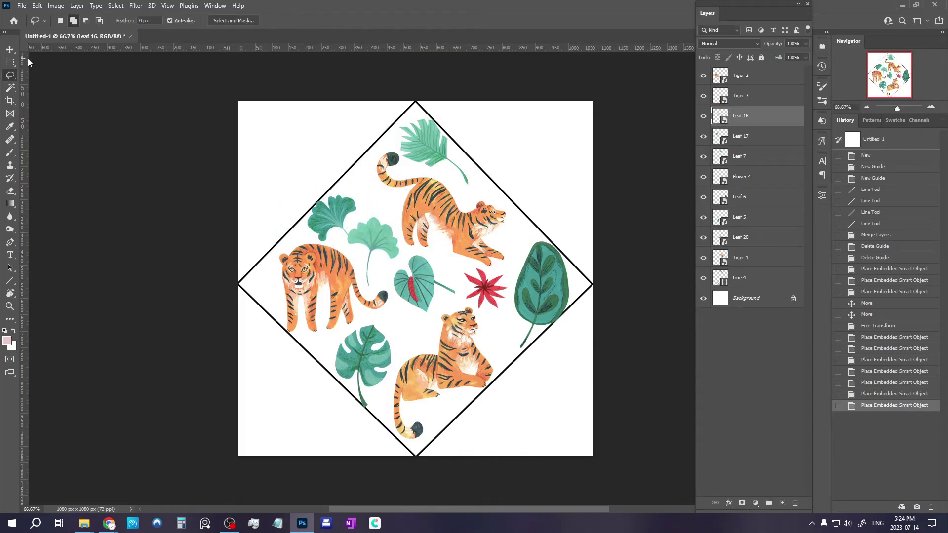
{"action": "key", "text": "v"}
{"action": "left_click_drag", "start_coordinate": [330, 222], "coordinate": [344, 207]}
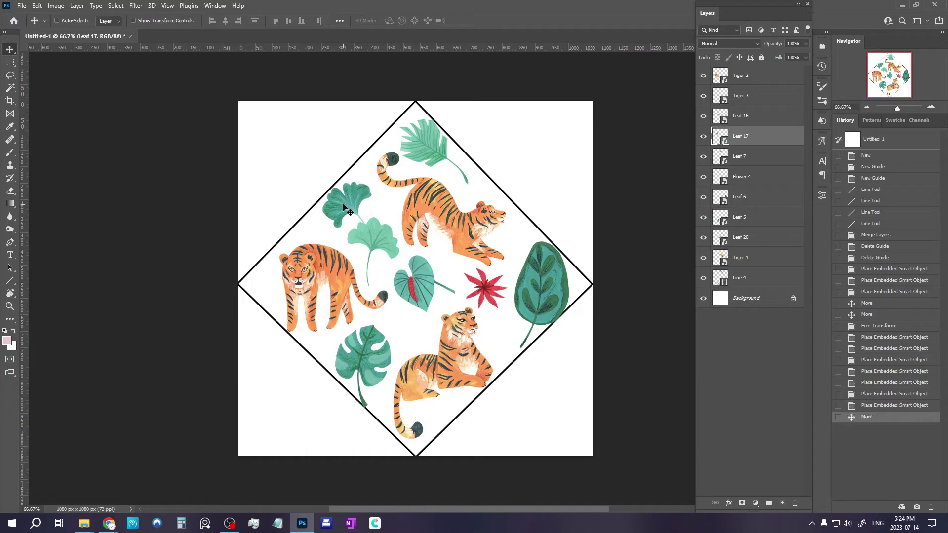
Add a rotated blue flower beside the lower tiger, then nudge the ginkgo leaves and left tiger into place.
{"action": "left_click_drag", "start_coordinate": [530, 503], "coordinate": [437, 329]}
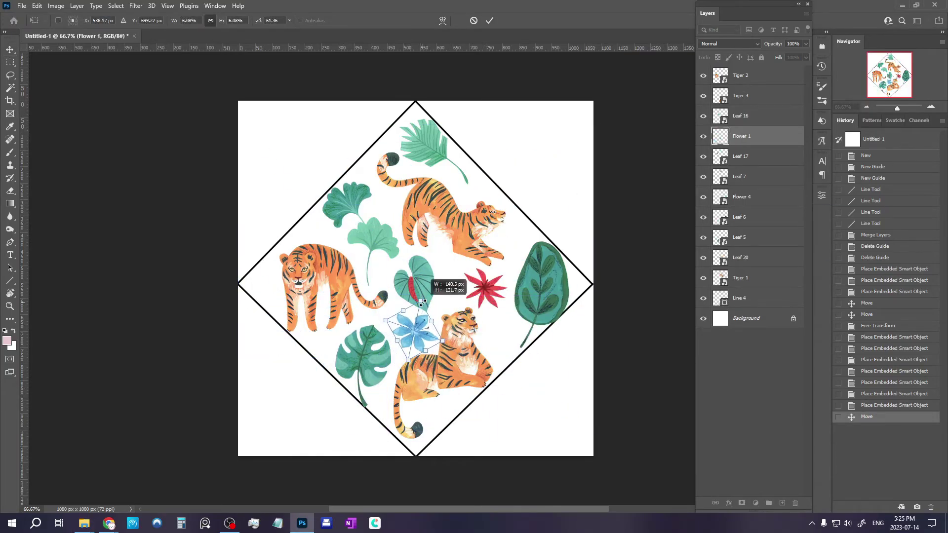
{"action": "left_click_drag", "start_coordinate": [384, 353], "coordinate": [382, 320]}
{"action": "key", "text": "Return"}
{"action": "left_click_drag", "start_coordinate": [345, 202], "coordinate": [340, 197]}
{"action": "left_click_drag", "start_coordinate": [373, 242], "coordinate": [373, 240]}
{"action": "left_click_drag", "start_coordinate": [337, 197], "coordinate": [345, 191]}
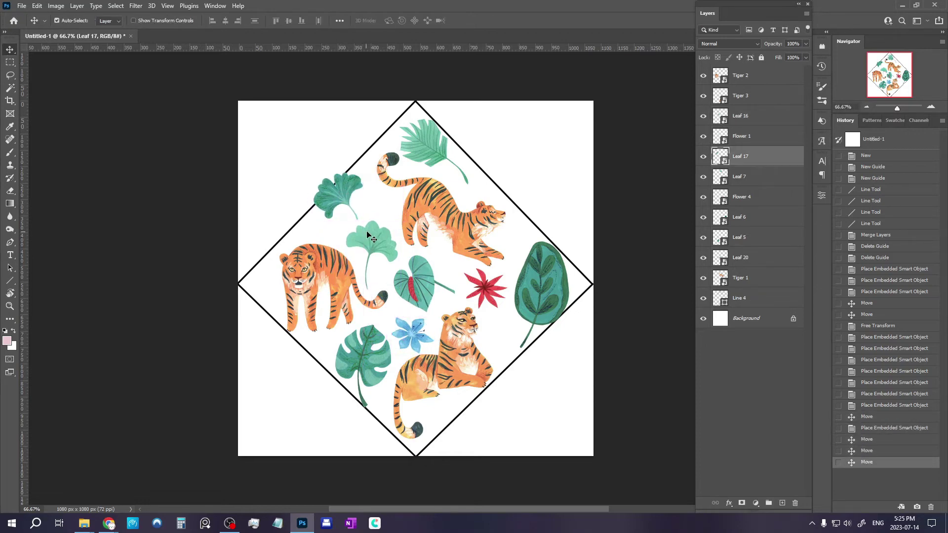
{"action": "left_click_drag", "start_coordinate": [304, 273], "coordinate": [302, 270]}
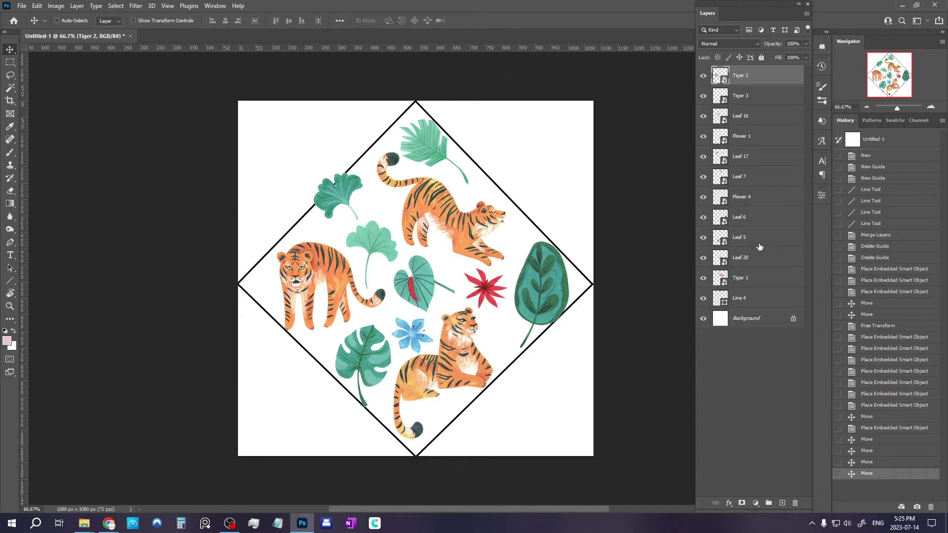
Select layers Tiger 2 through Line 4 and put them in a new group, Group 1.
{"action": "left_click", "coordinate": [760, 302], "text": "shift"}
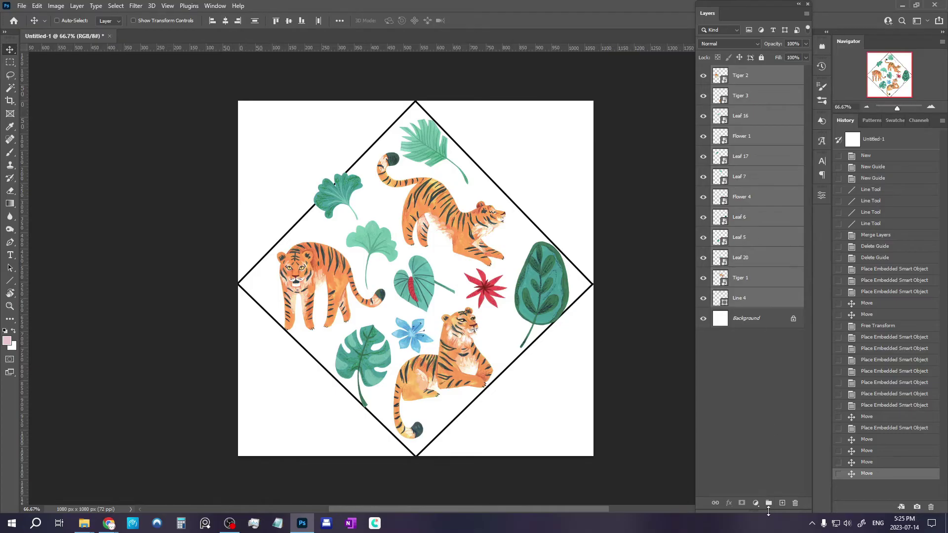
{"action": "left_click", "coordinate": [769, 503]}
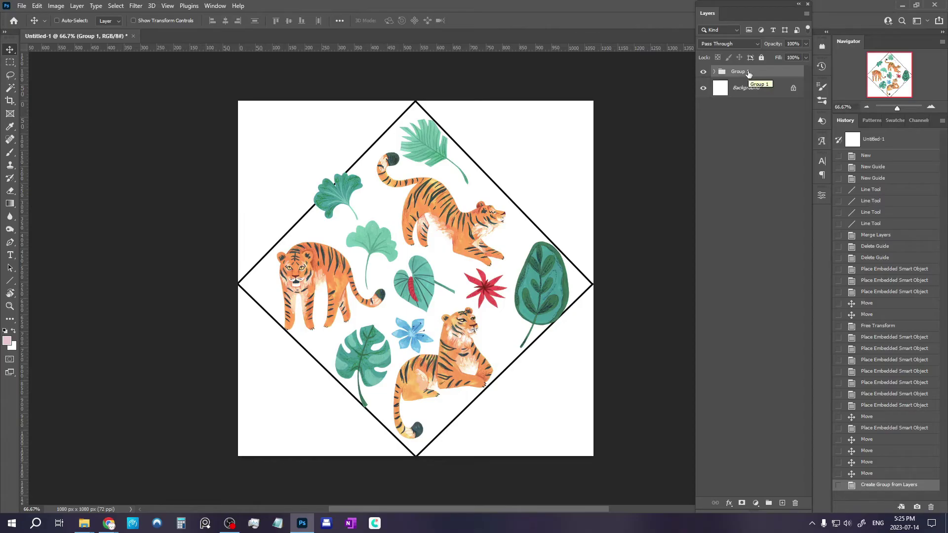
Turn on View > Pattern Preview, zoom out to 33.33% and pan to see the tiling.
{"action": "left_click", "coordinate": [167, 6]}
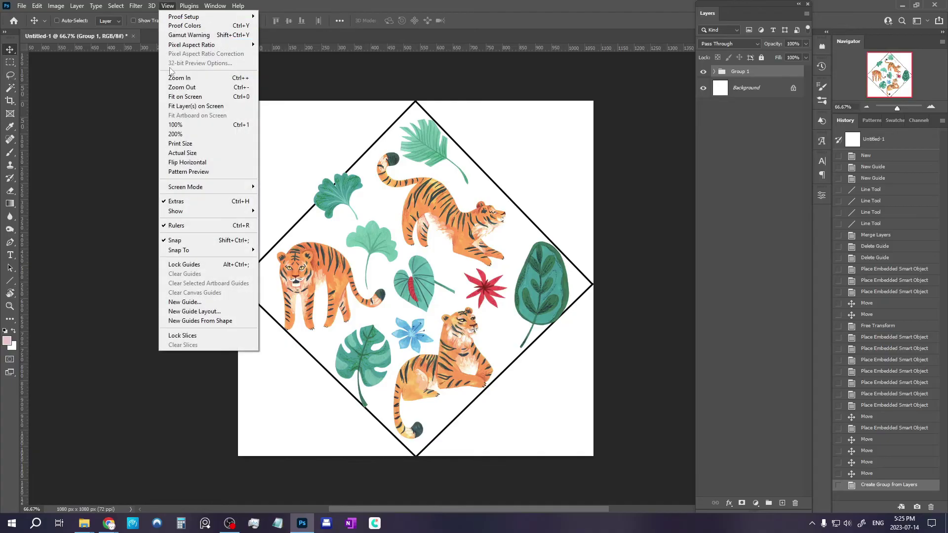
{"action": "left_click", "coordinate": [204, 173]}
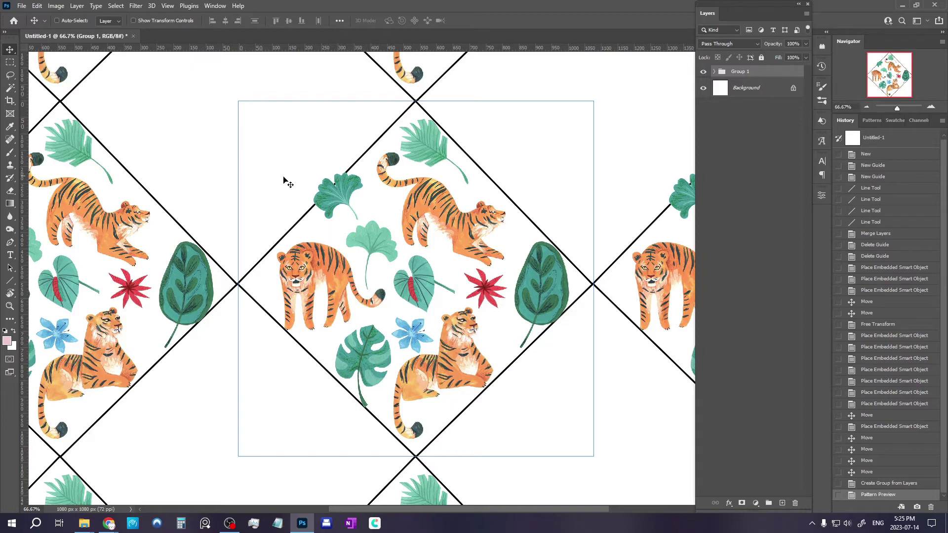
{"action": "left_click", "coordinate": [867, 108]}
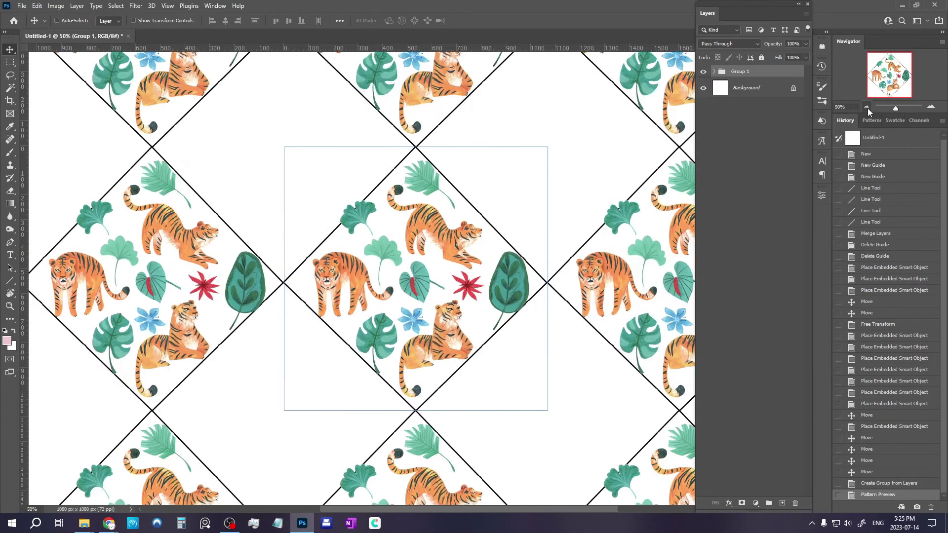
{"action": "left_click", "coordinate": [868, 108]}
{"action": "left_click_drag", "start_coordinate": [535, 251], "coordinate": [502, 246]}
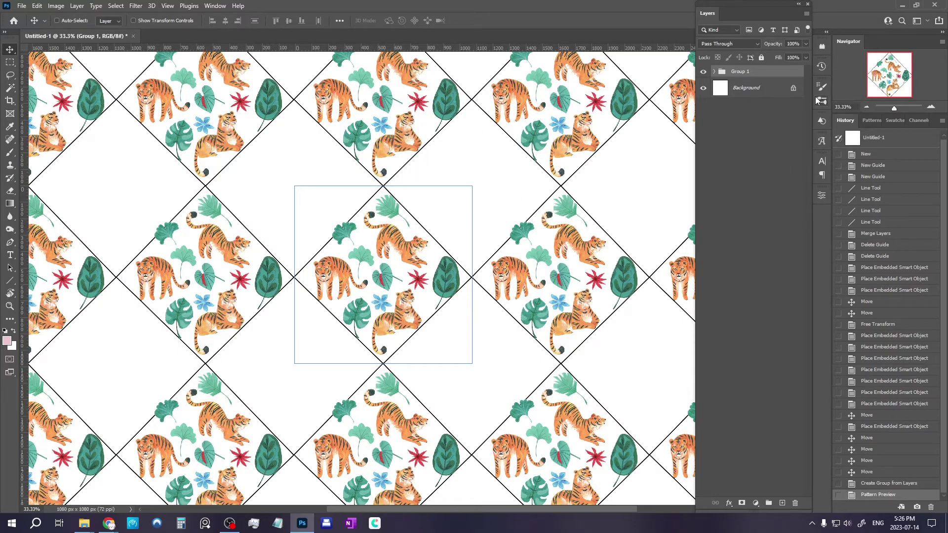
{"action": "right_click", "coordinate": [760, 74]}
Duplicate Group 1 as 'Group 1 copy' and drag it diagonally into the half-drop offset at 50% zoom.
{"action": "left_click", "coordinate": [790, 108]}
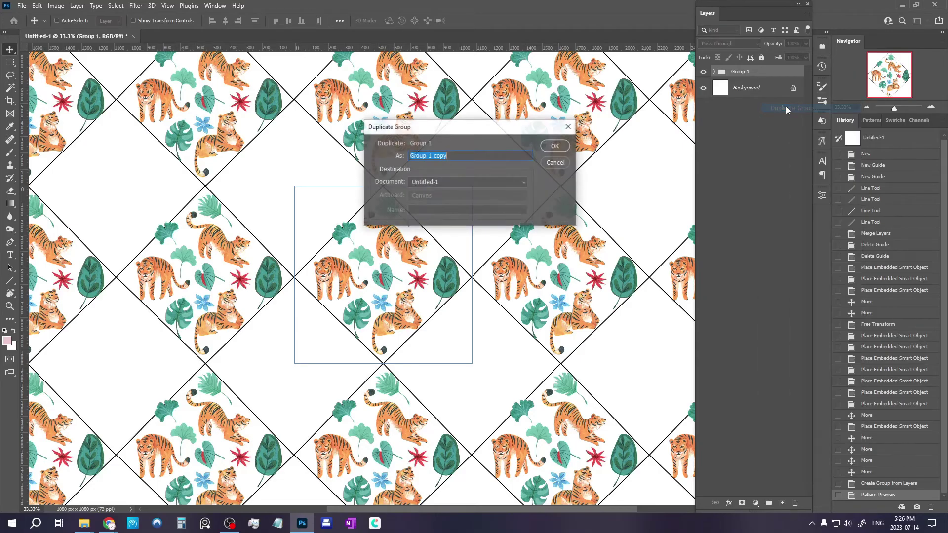
{"action": "left_click", "coordinate": [554, 146]}
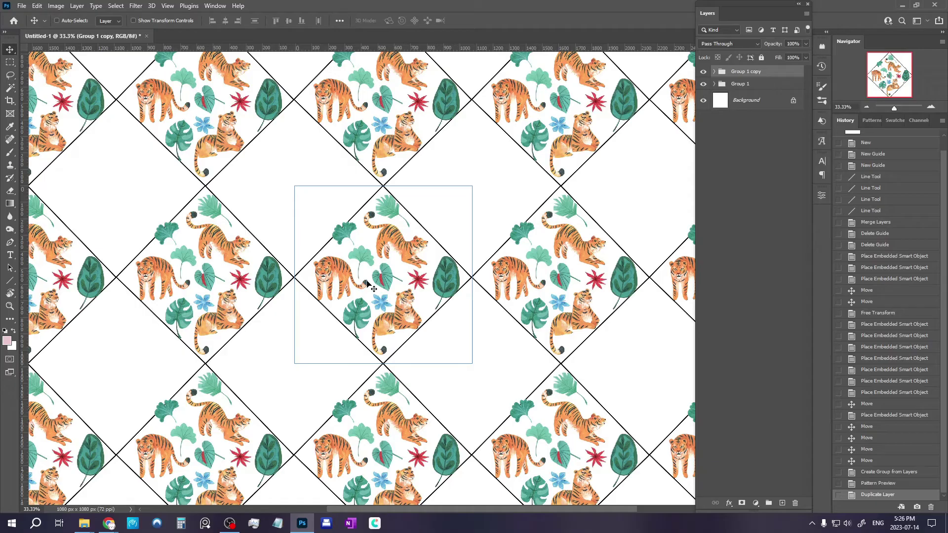
{"action": "left_click_drag", "start_coordinate": [399, 280], "coordinate": [479, 211]}
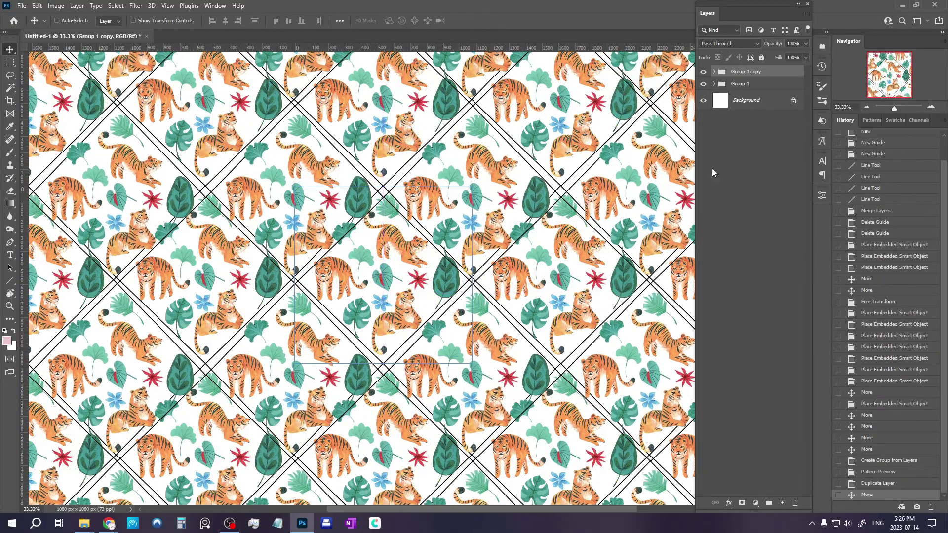
{"action": "left_click", "coordinate": [931, 107]}
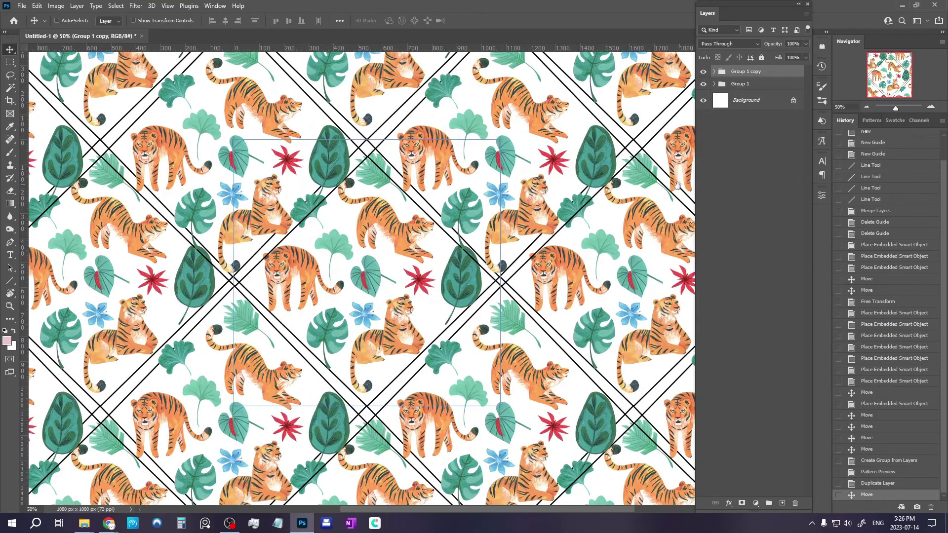
{"action": "scroll", "coordinate": [677, 185], "scroll_direction": "up", "scroll_amount": 3}
{"action": "scroll", "coordinate": [677, 185], "scroll_direction": "right", "scroll_amount": 2}
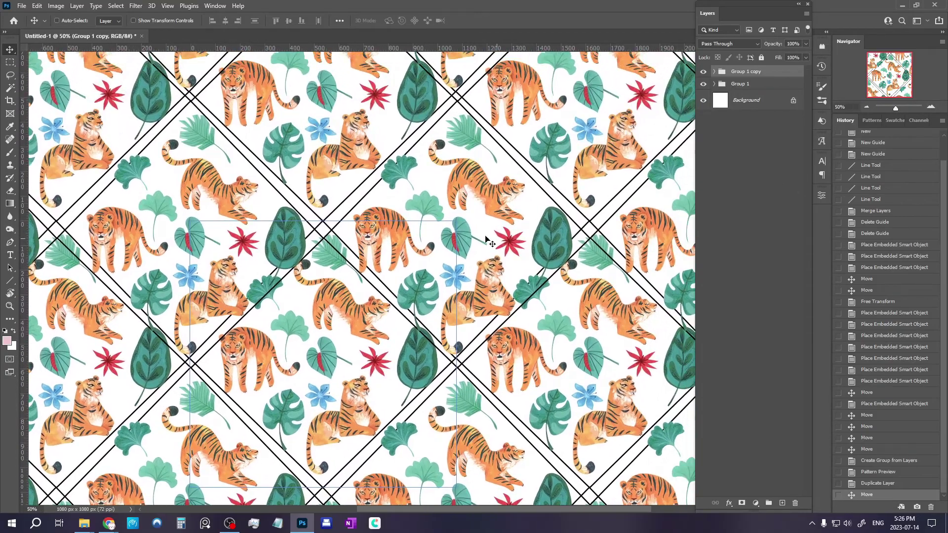
{"action": "left_click_drag", "start_coordinate": [479, 221], "coordinate": [481, 221]}
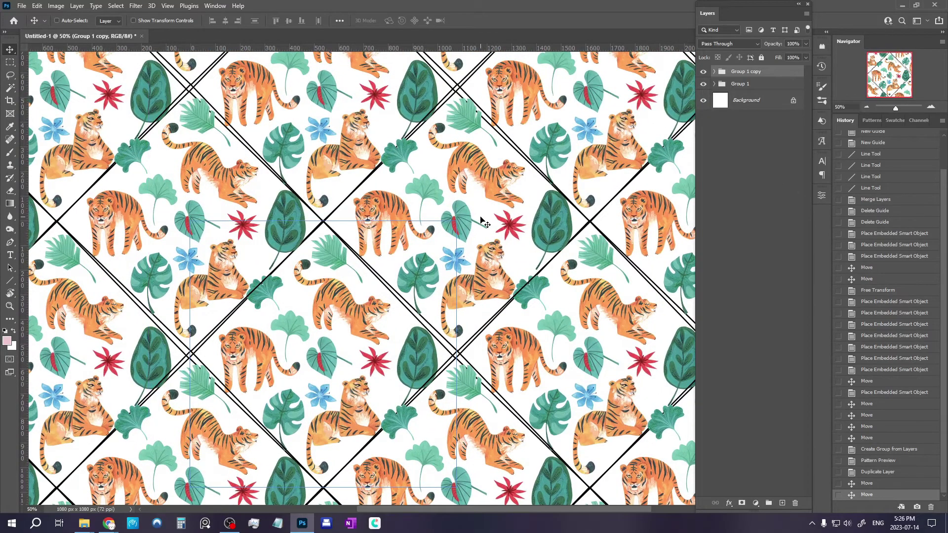
Nudge Group 1 copy down seven times with the Down arrow until its lines align.
{"action": "key", "text": "Down"}
{"action": "key", "text": "Down"}
{"action": "key", "text": "Down"}
{"action": "key", "text": "Down"}
{"action": "key", "text": "Down"}
{"action": "key", "text": "Down"}
{"action": "key", "text": "Down"}
{"action": "key", "text": "Down"}
{"action": "key", "text": "Down"}
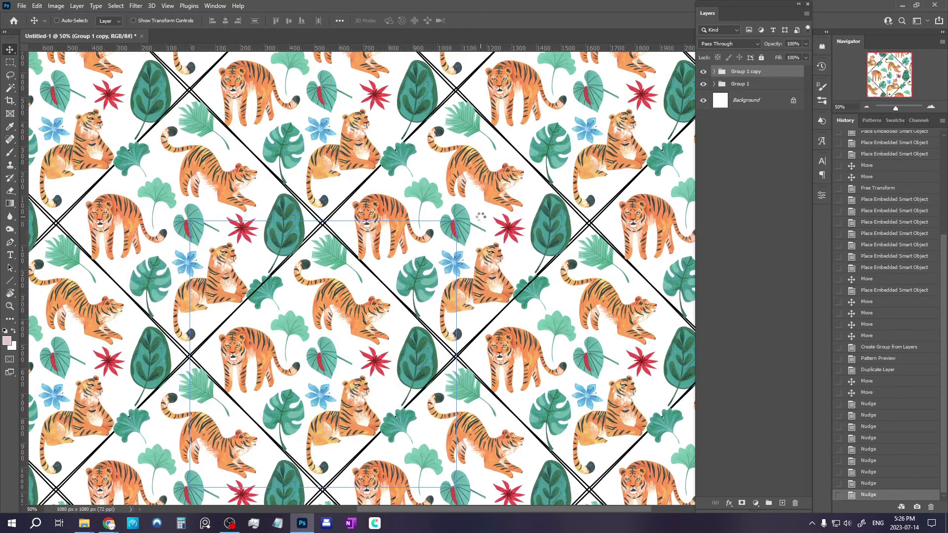
{"action": "key", "text": "Down"}
{"action": "key", "text": "Down"}
{"action": "key", "text": "Down"}
{"action": "key", "text": "Down"}
{"action": "key", "text": "Down"}
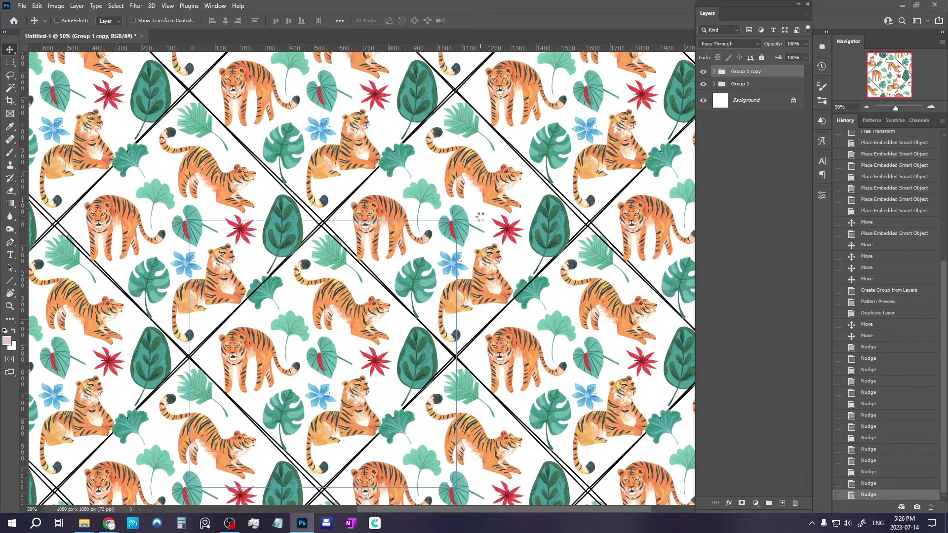
{"action": "key", "text": "Down"}
{"action": "key", "text": "Down"}
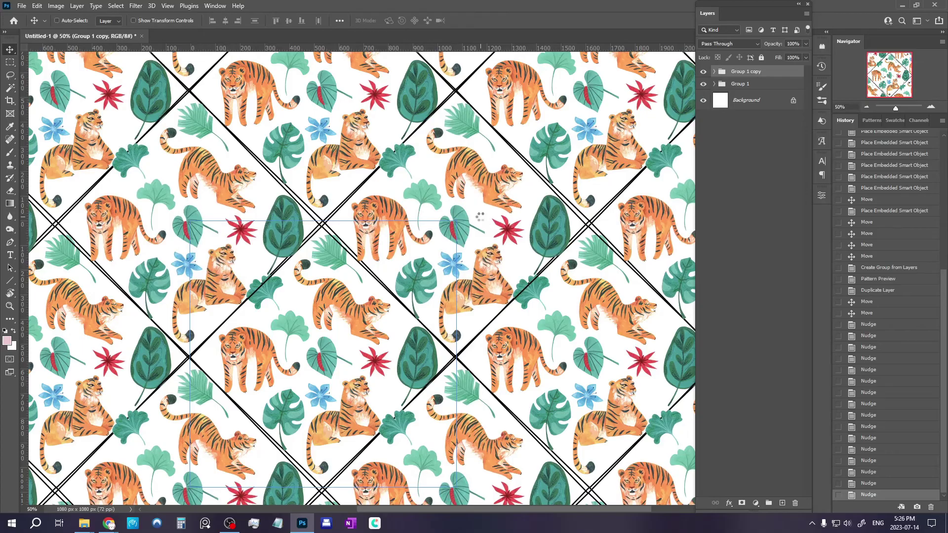
{"action": "key", "text": "Down"}
{"action": "key", "text": "Down"}
{"action": "key", "text": "Down"}
{"action": "key", "text": "Down"}
{"action": "key", "text": "Down"}
{"action": "key", "text": "Down"}
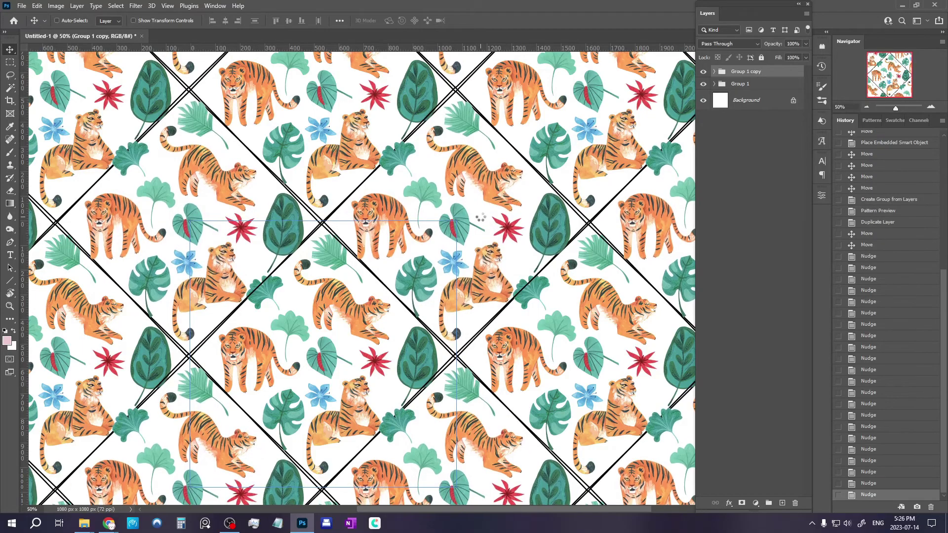
{"action": "key", "text": "Down"}
{"action": "key", "text": "Down"}
{"action": "key", "text": "Down"}
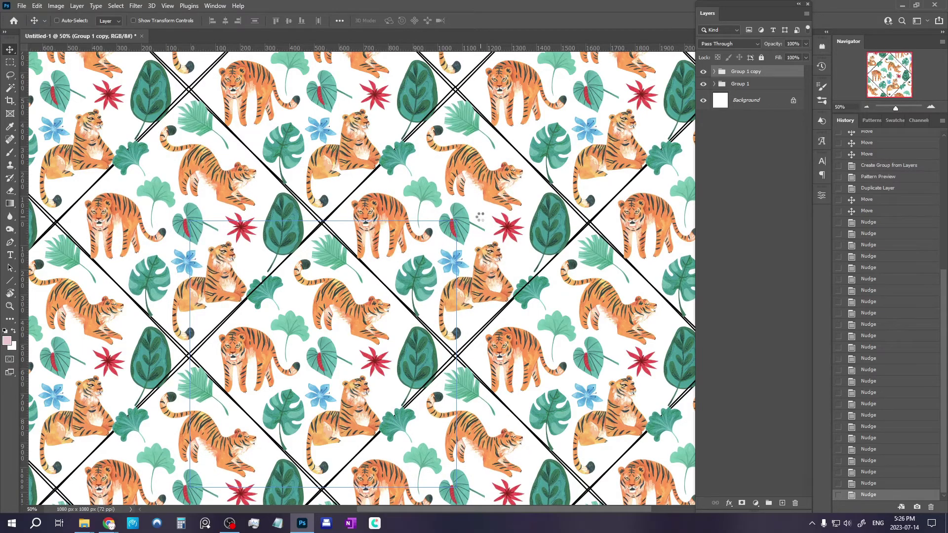
{"action": "key", "text": "Down"}
{"action": "key", "text": "Down"}
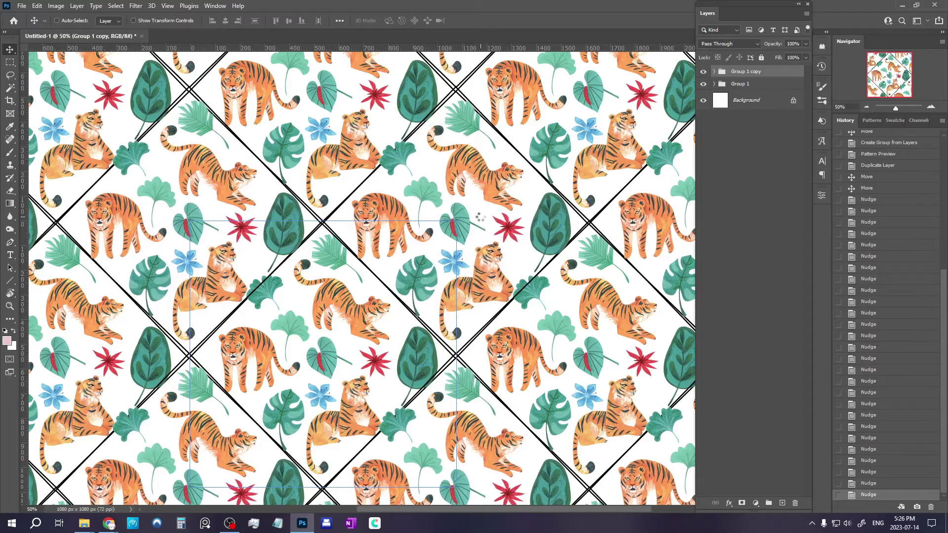
{"action": "key", "text": "Down"}
{"action": "key", "text": "Down"}
{"action": "key", "text": "Down"}
{"action": "key", "text": "Down"}
{"action": "key", "text": "Down"}
{"action": "key", "text": "Down"}
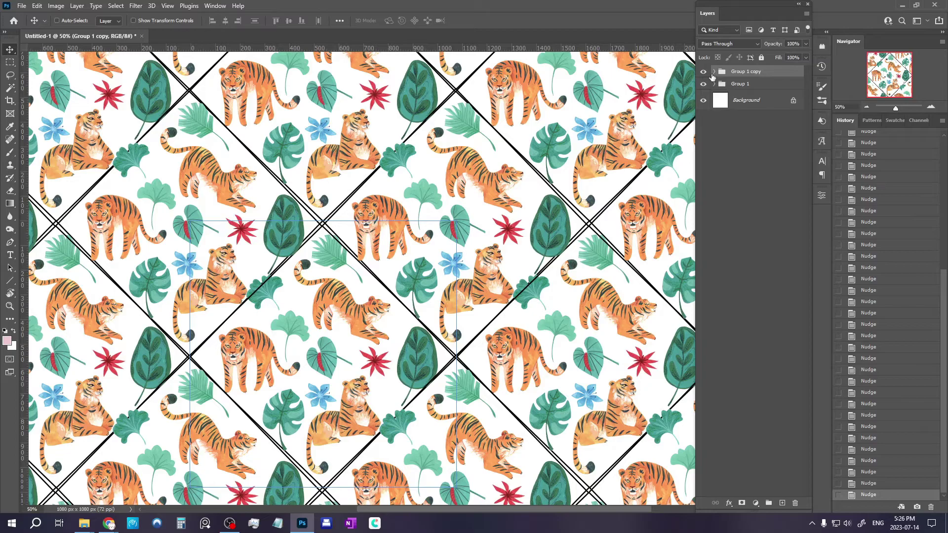
Hide the Line 4 diamond-line layers inside both Group 1 copy and Group 1.
{"action": "left_click", "coordinate": [714, 72]}
{"action": "left_click", "coordinate": [715, 330]}
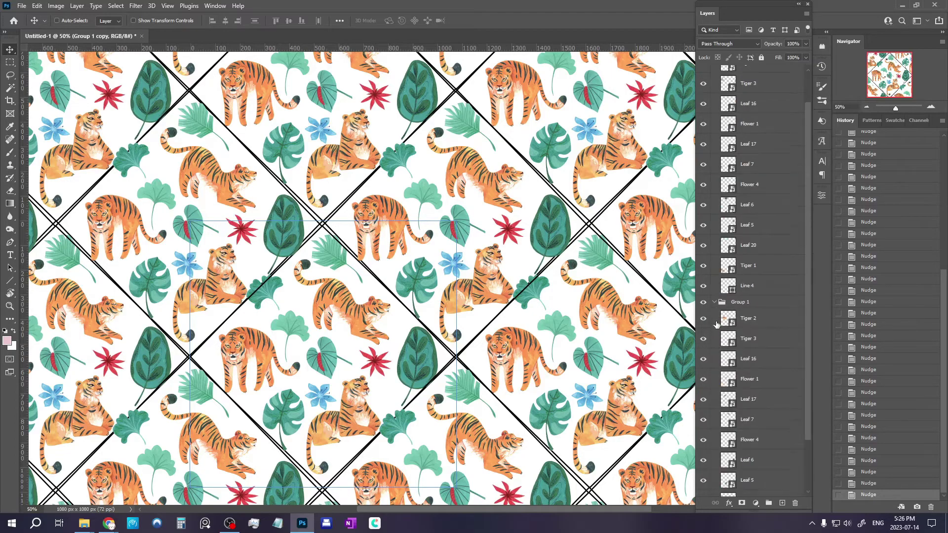
{"action": "scroll", "coordinate": [716, 323], "scroll_direction": "down", "scroll_amount": 2}
{"action": "left_click", "coordinate": [704, 237]}
{"action": "scroll", "coordinate": [725, 297], "scroll_direction": "down", "scroll_amount": 1}
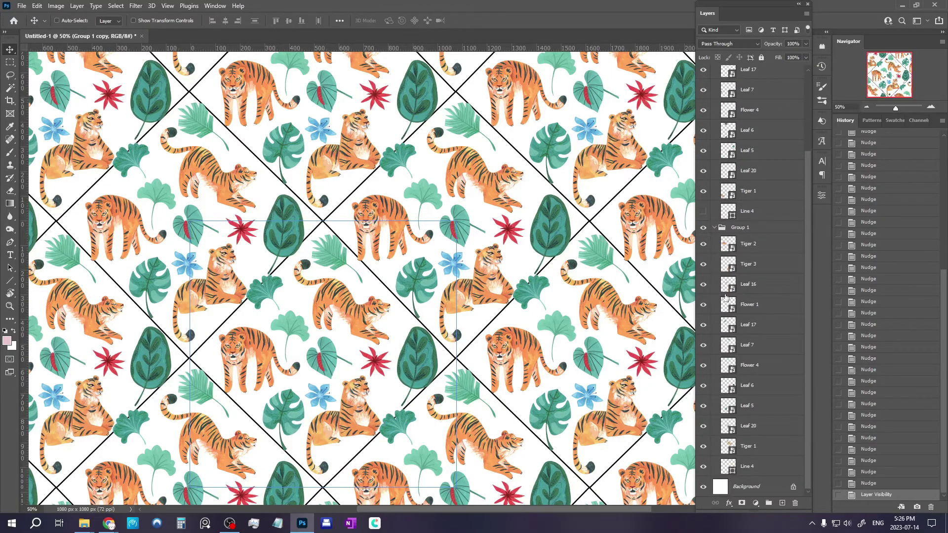
{"action": "left_click", "coordinate": [703, 466]}
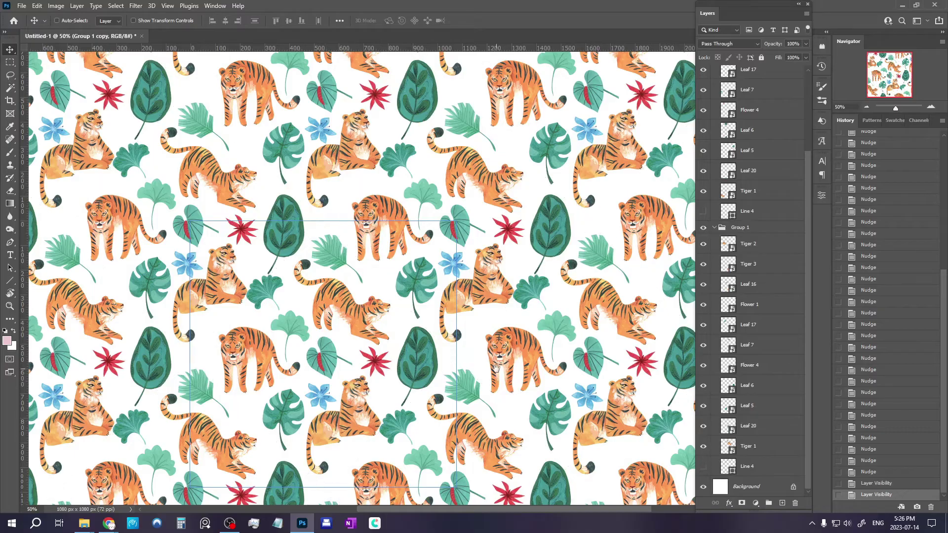
Centre the tile and zoom out with the Navigator, then return to 50% to inspect the repeat.
{"action": "left_click_drag", "start_coordinate": [497, 368], "coordinate": [596, 282]}
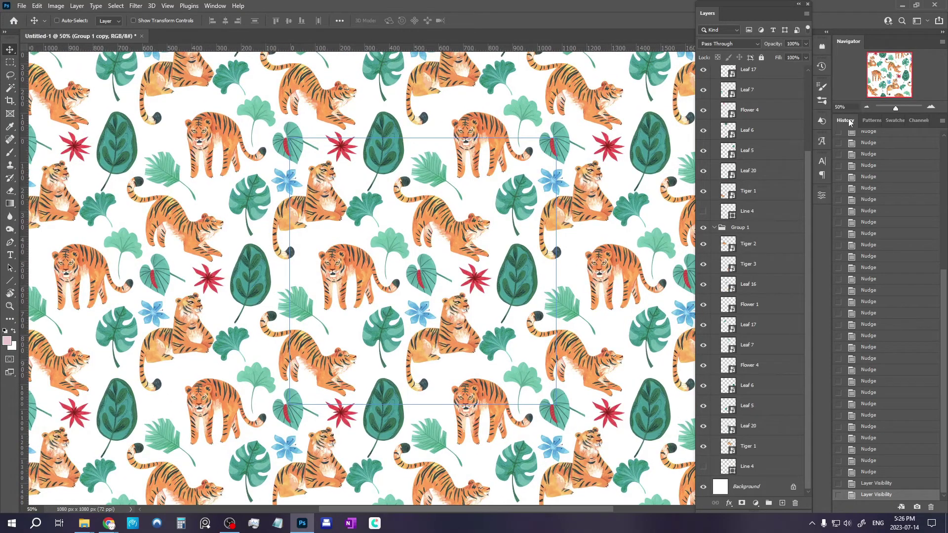
{"action": "left_click", "coordinate": [866, 108]}
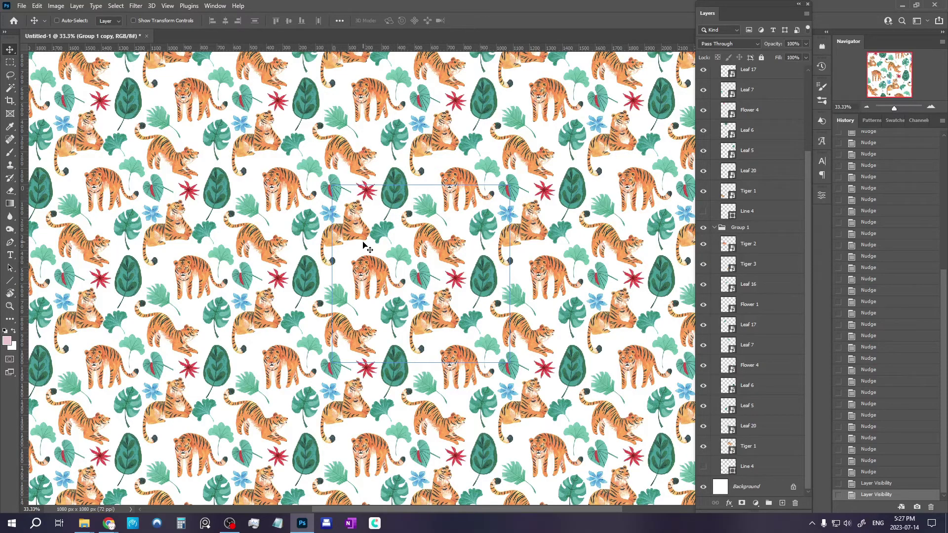
{"action": "left_click", "coordinate": [864, 108]}
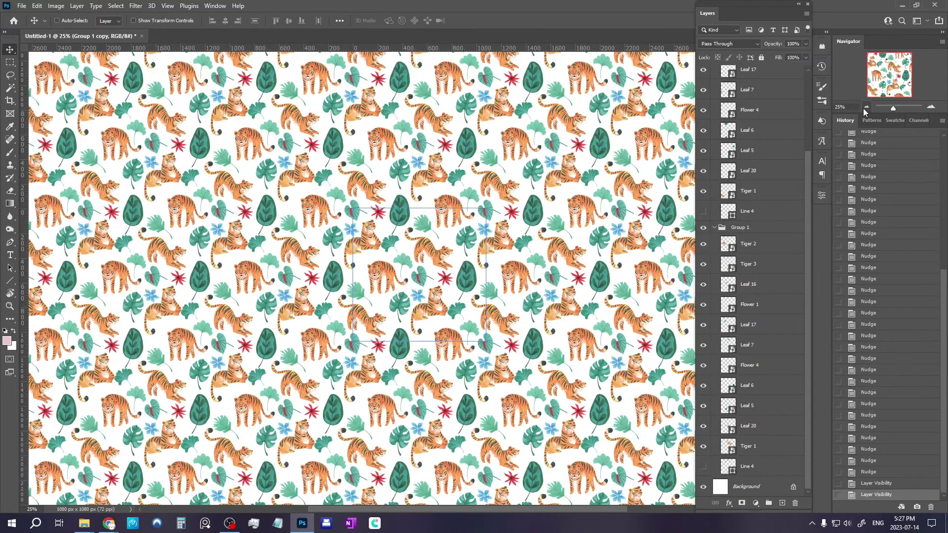
{"action": "left_click", "coordinate": [931, 107]}
{"action": "left_click", "coordinate": [931, 107]}
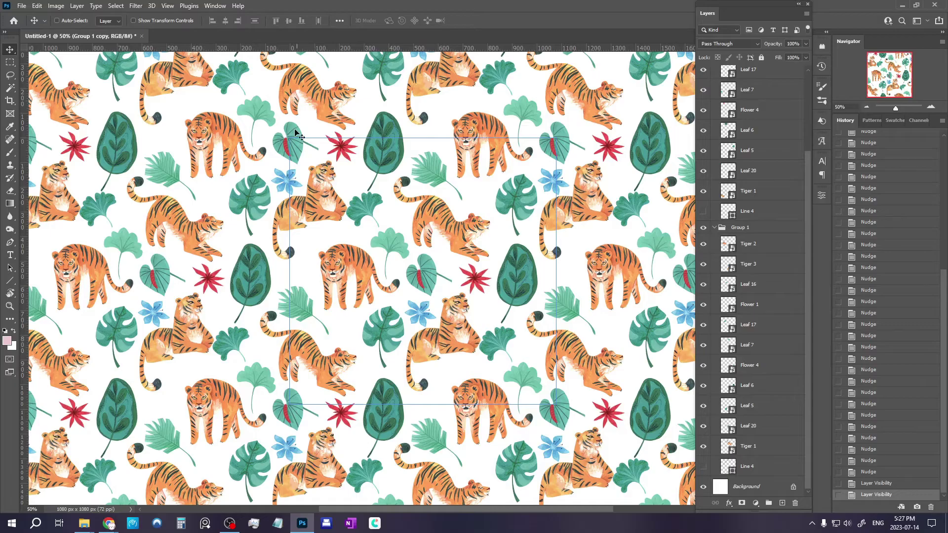
{"action": "key", "text": "ctrl"}
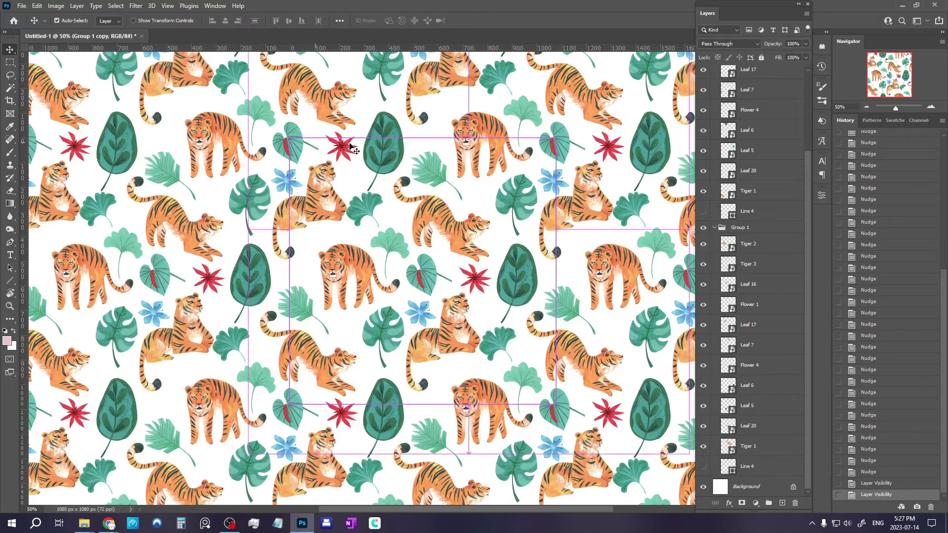
Move the Leaf 6 leaves in both groups slightly upward.
{"action": "left_click", "coordinate": [388, 150]}
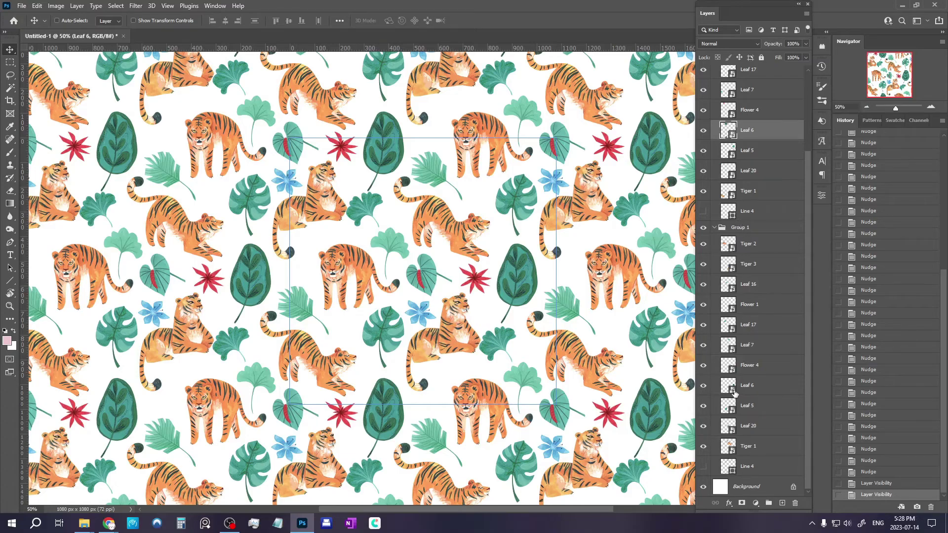
{"action": "left_click", "coordinate": [769, 389], "text": "ctrl"}
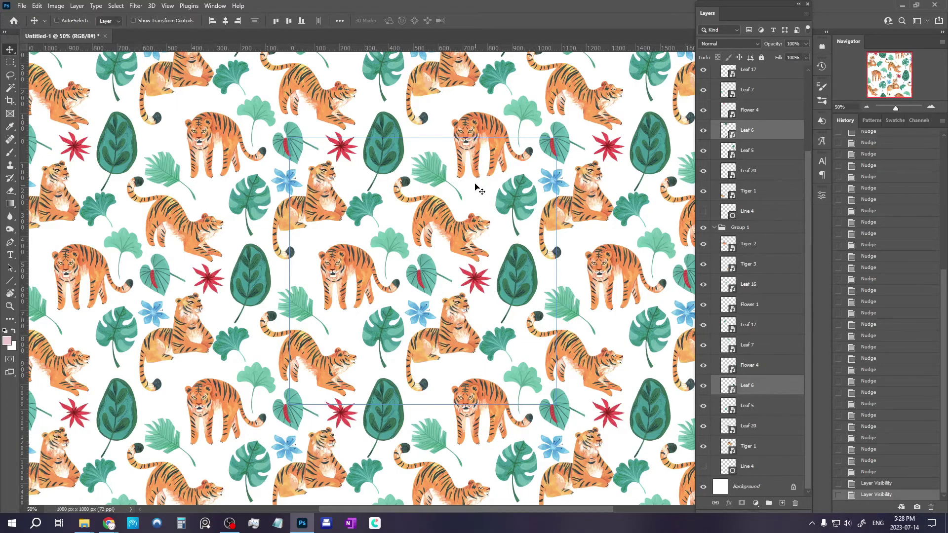
{"action": "left_click_drag", "start_coordinate": [387, 170], "coordinate": [383, 156]}
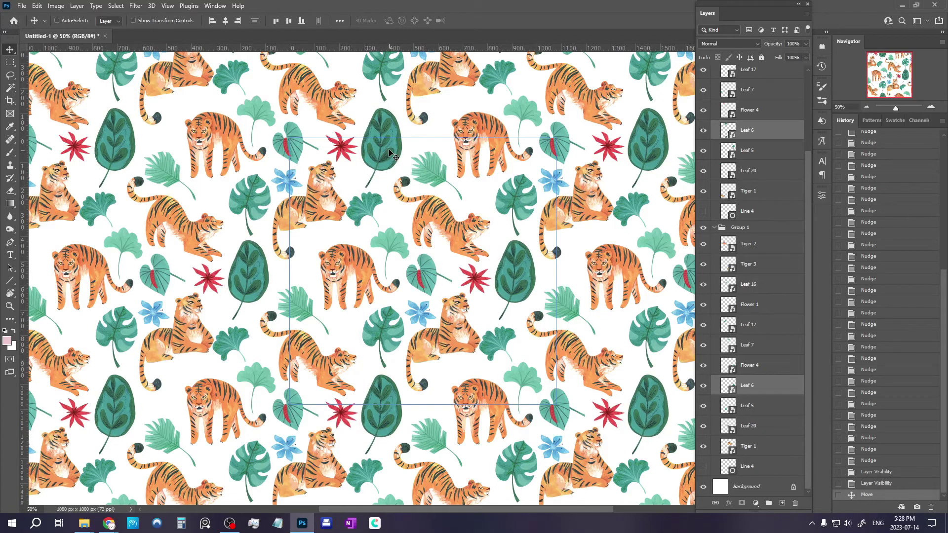
{"action": "left_click_drag", "start_coordinate": [390, 154], "coordinate": [389, 151]}
{"action": "key", "text": "Down"}
{"action": "key", "text": "Down"}
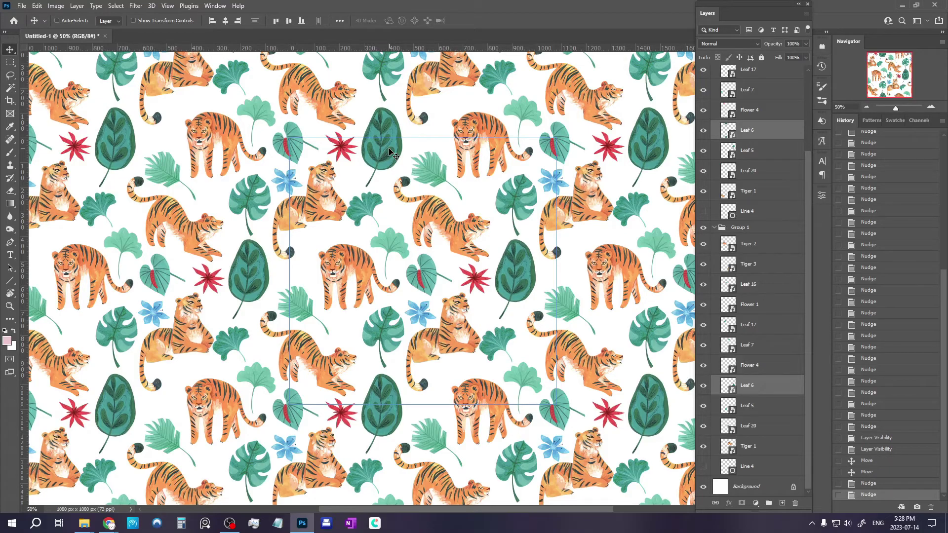
Nudge the Leaf 17 ginkgo leaves in both groups two steps to the right.
{"action": "left_click", "coordinate": [358, 211], "text": "ctrl"}
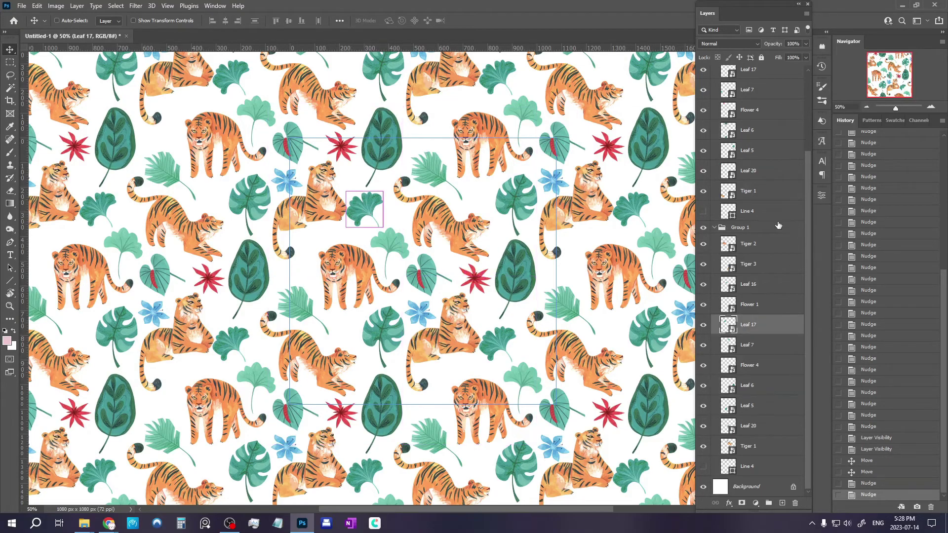
{"action": "scroll", "coordinate": [778, 226], "scroll_direction": "up", "scroll_amount": 3}
{"action": "scroll", "coordinate": [759, 164], "scroll_direction": "up", "scroll_amount": 2}
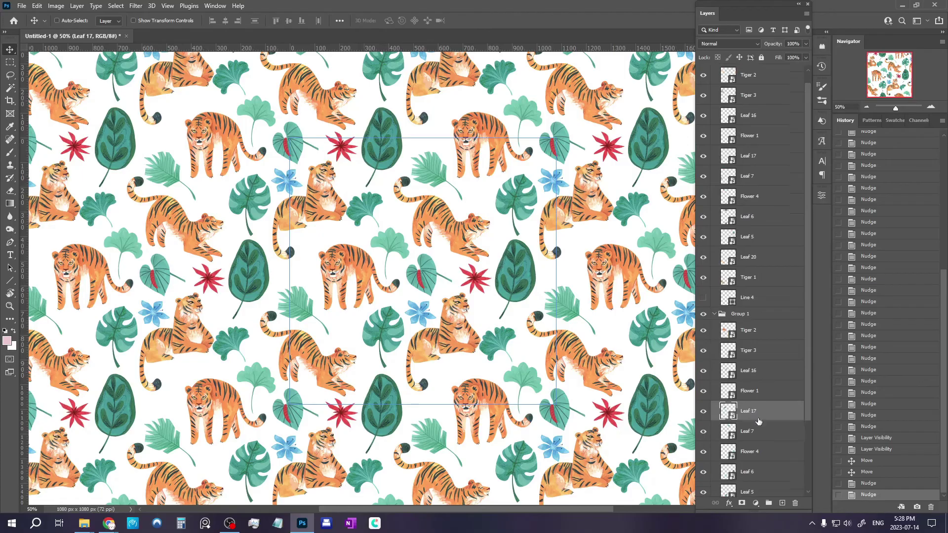
{"action": "left_click", "coordinate": [760, 157], "text": "ctrl"}
{"action": "key", "text": "Right"}
{"action": "key", "text": "Right"}
{"action": "key", "text": "Right"}
{"action": "key", "text": "Right"}
{"action": "key", "text": "Right"}
{"action": "key", "text": "Right"}
{"action": "key", "text": "Right"}
{"action": "key", "text": "Right"}
{"action": "key", "text": "Right"}
{"action": "key", "text": "Right"}
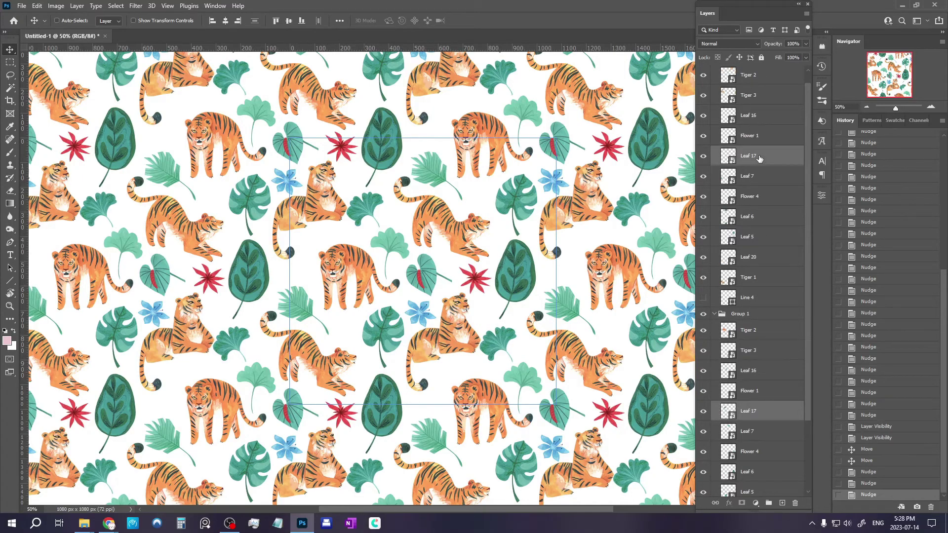
{"action": "key", "text": "Right"}
{"action": "key", "text": "Right"}
{"action": "key", "text": "Right"}
{"action": "key", "text": "Right"}
{"action": "key", "text": "Right"}
{"action": "key", "text": "Right"}
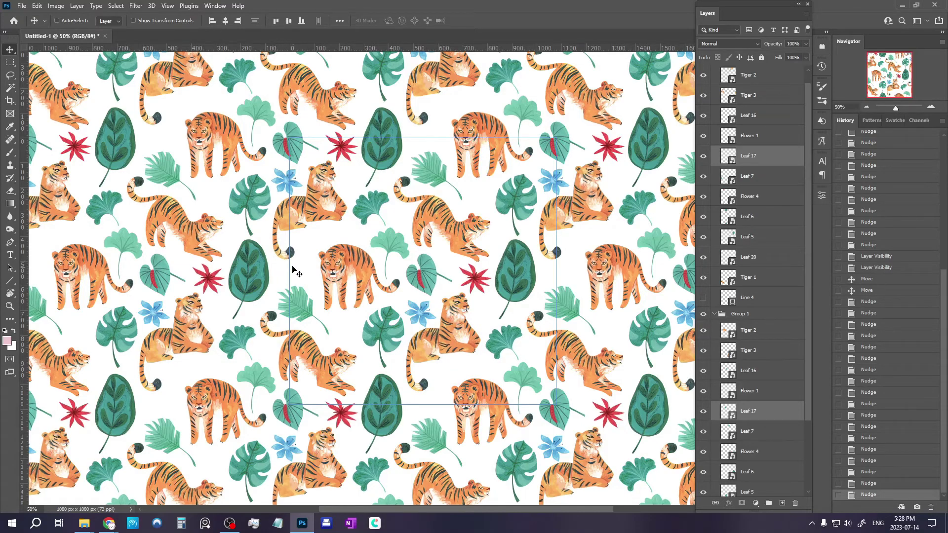
Nudge the Tiger 3 tigers in both groups three steps down.
{"action": "left_click", "coordinate": [326, 206], "text": "ctrl"}
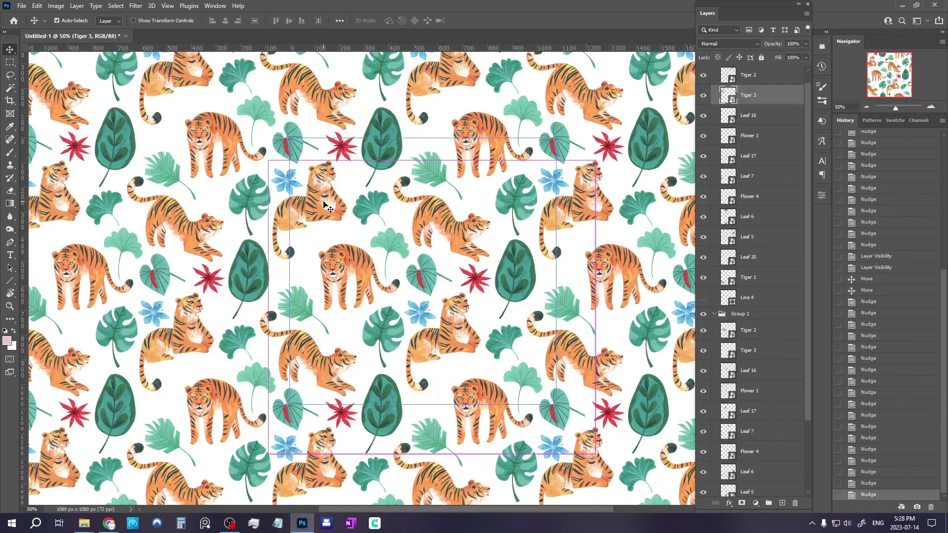
{"action": "left_click", "coordinate": [762, 352], "text": "ctrl"}
{"action": "key", "text": "Down"}
{"action": "key", "text": "Down"}
{"action": "key", "text": "Down"}
{"action": "key", "text": "Down"}
{"action": "key", "text": "Down"}
{"action": "key", "text": "Down"}
{"action": "key", "text": "Down"}
{"action": "key", "text": "Down"}
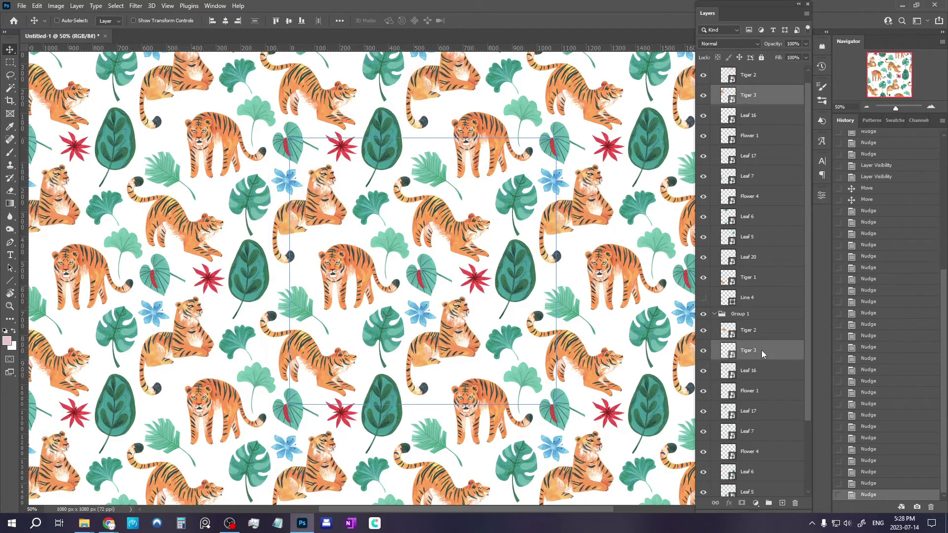
{"action": "key", "text": "Down"}
{"action": "key", "text": "Down"}
{"action": "key", "text": "Down"}
{"action": "key", "text": "Down"}
{"action": "key", "text": "Down"}
{"action": "key", "text": "Down"}
{"action": "key", "text": "Down"}
{"action": "key", "text": "Down"}
{"action": "key", "text": "Down"}
{"action": "key", "text": "Down"}
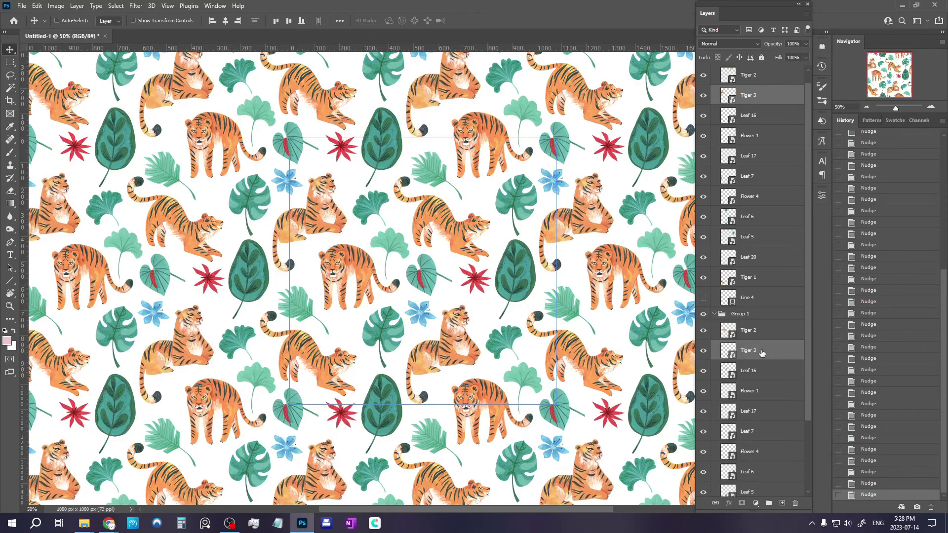
{"action": "key", "text": "Down"}
{"action": "key", "text": "Down"}
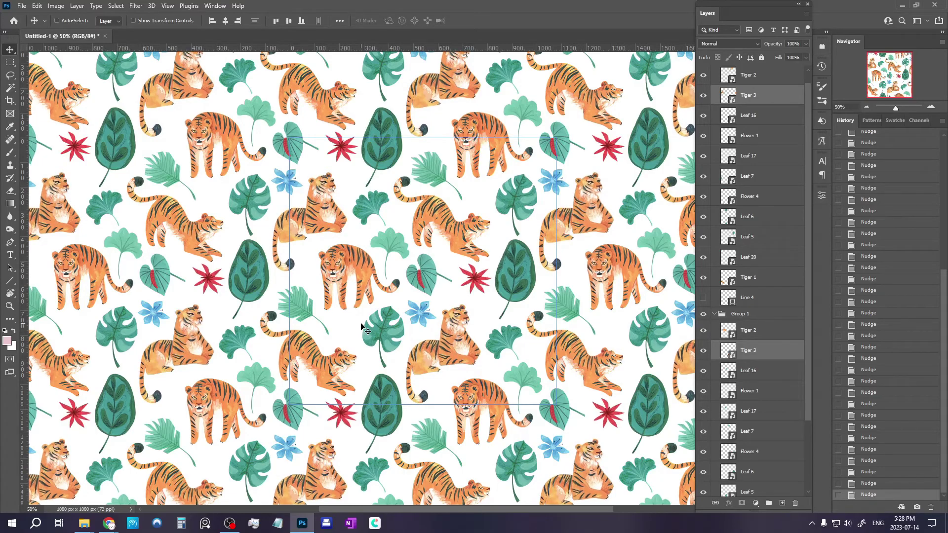
Nudge the Leaf 5 monstera leaves in both groups two steps left.
{"action": "left_click", "coordinate": [377, 342], "text": "ctrl"}
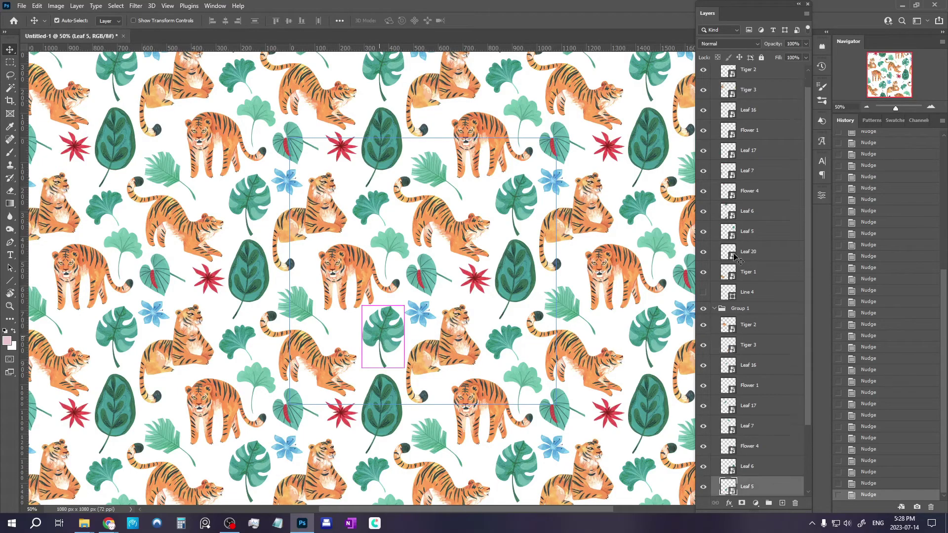
{"action": "left_click", "coordinate": [758, 232], "text": "ctrl"}
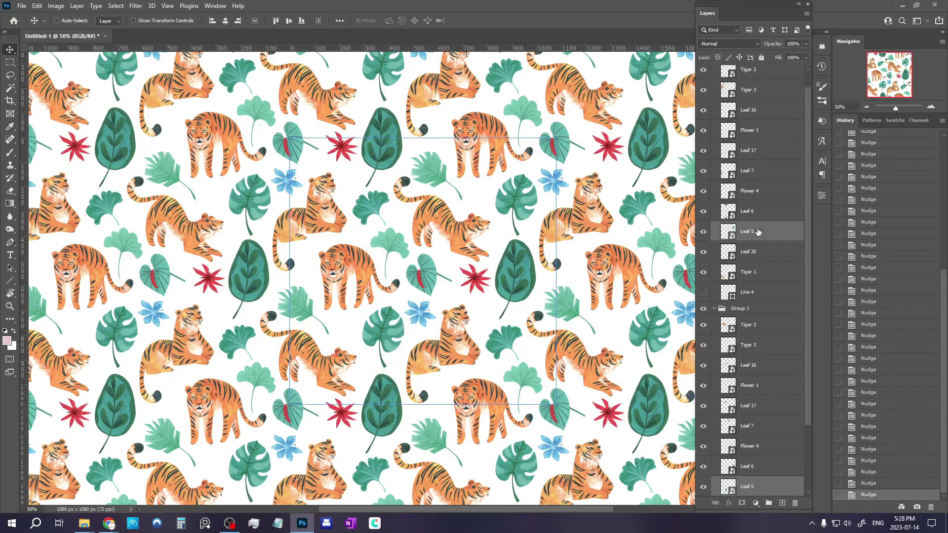
{"action": "key", "text": "Left"}
{"action": "key", "text": "Left"}
{"action": "key", "text": "Left"}
{"action": "key", "text": "Left"}
{"action": "key", "text": "Left"}
{"action": "key", "text": "Left"}
{"action": "key", "text": "Left"}
{"action": "key", "text": "Left"}
{"action": "key", "text": "Left"}
{"action": "key", "text": "Left"}
{"action": "key", "text": "Left"}
{"action": "key", "text": "Left"}
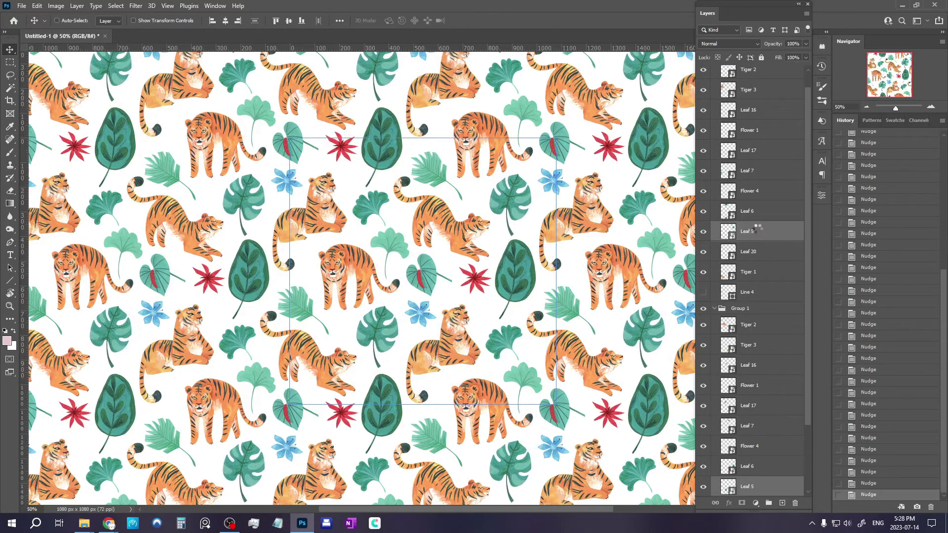
{"action": "key", "text": "Left"}
{"action": "key", "text": "Left"}
{"action": "key", "text": "Left"}
{"action": "key", "text": "Left"}
{"action": "key", "text": "Left"}
{"action": "key", "text": "Left"}
{"action": "key", "text": "Left"}
{"action": "key", "text": "Left"}
{"action": "key", "text": "Left"}
{"action": "key", "text": "Left"}
{"action": "key", "text": "Left"}
{"action": "key", "text": "Left"}
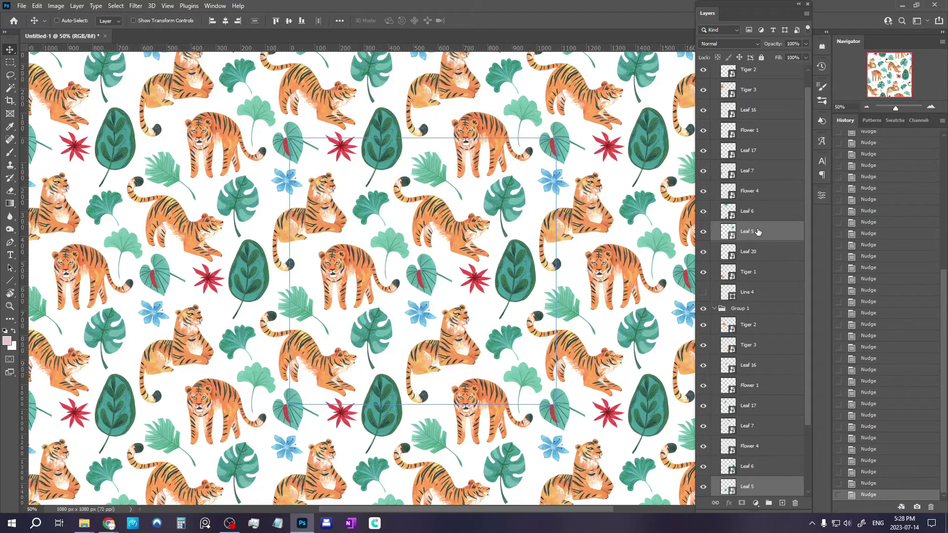
Shift the blue Flower 1 flowers in both groups slightly left and down, then one step up.
{"action": "left_click_drag", "start_coordinate": [423, 312], "coordinate": [422, 317]}
{"action": "scroll", "coordinate": [790, 219], "scroll_direction": "up", "scroll_amount": 1}
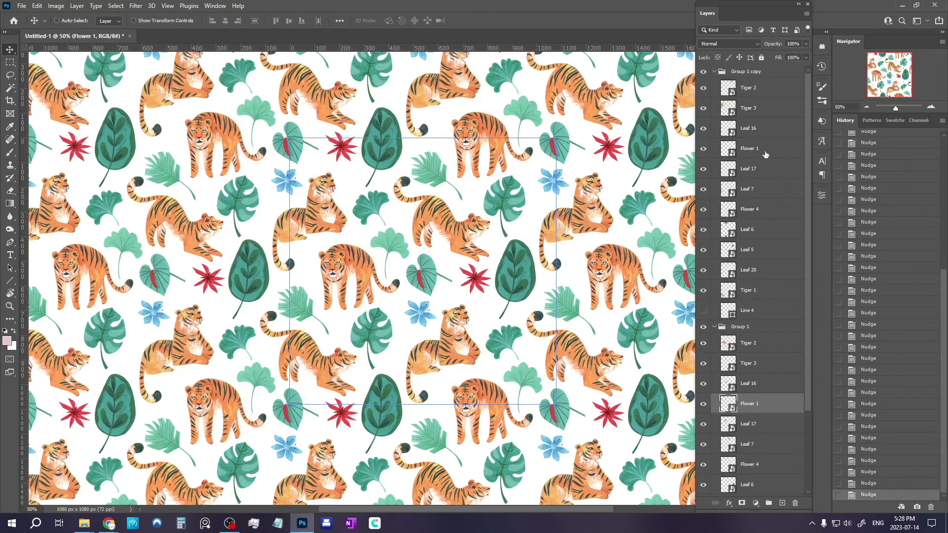
{"action": "left_click", "coordinate": [766, 148], "text": "ctrl"}
{"action": "left_click_drag", "start_coordinate": [421, 319], "coordinate": [415, 322]}
{"action": "key", "text": "Up"}
{"action": "key", "text": "Up"}
{"action": "key", "text": "Up"}
{"action": "key", "text": "Up"}
{"action": "key", "text": "Up"}
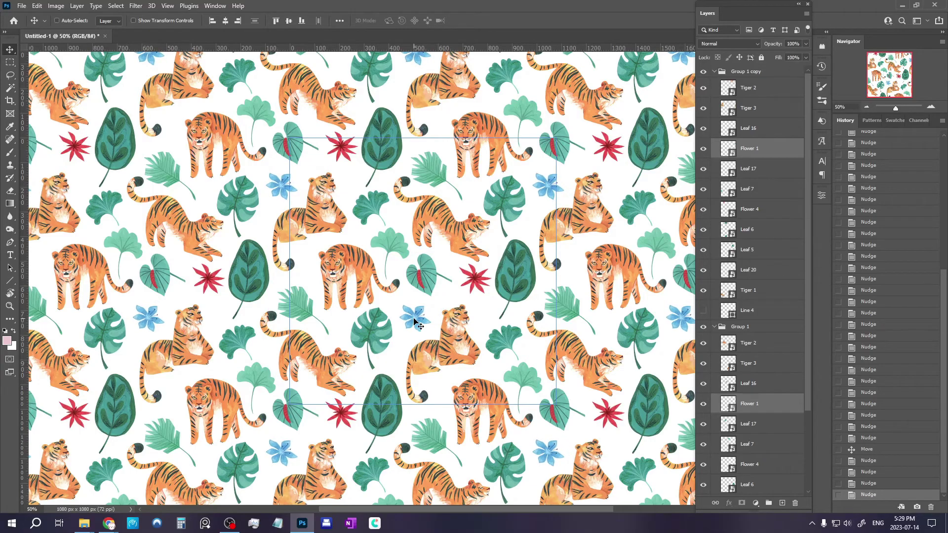
Nudge the Leaf 20 leaves in both groups three steps right, then zoom out to check.
{"action": "left_click", "coordinate": [430, 278], "text": "ctrl"}
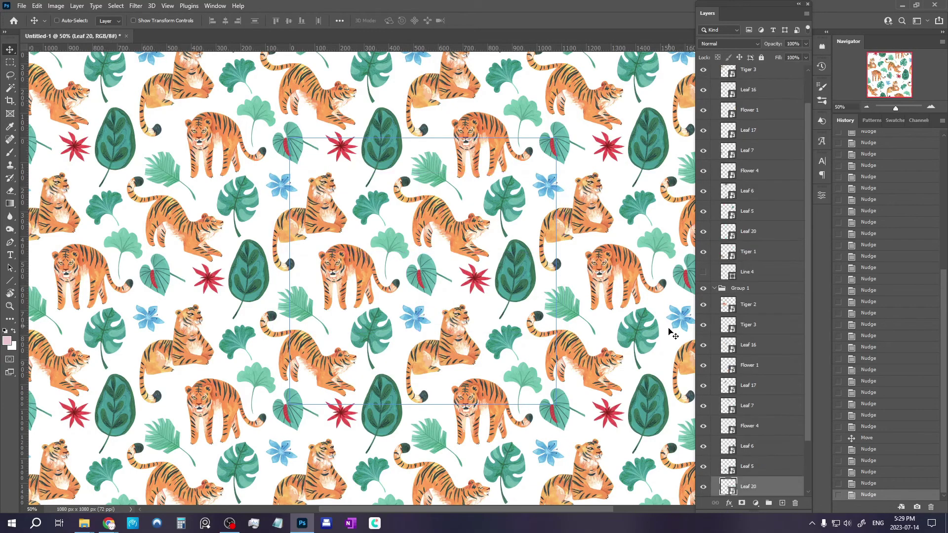
{"action": "left_click", "coordinate": [761, 273], "text": "ctrl"}
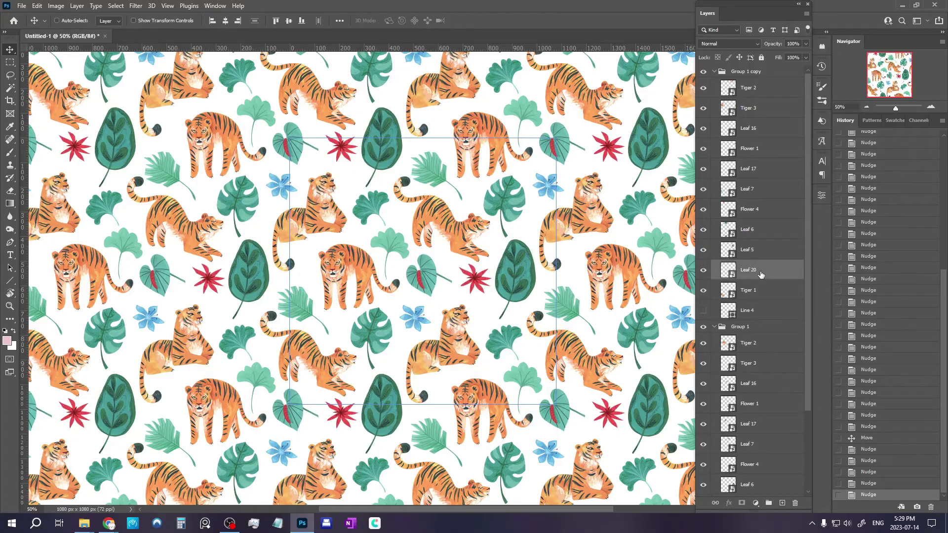
{"action": "key", "text": "Right"}
{"action": "key", "text": "Right"}
{"action": "key", "text": "Right"}
{"action": "key", "text": "Right"}
{"action": "key", "text": "Right"}
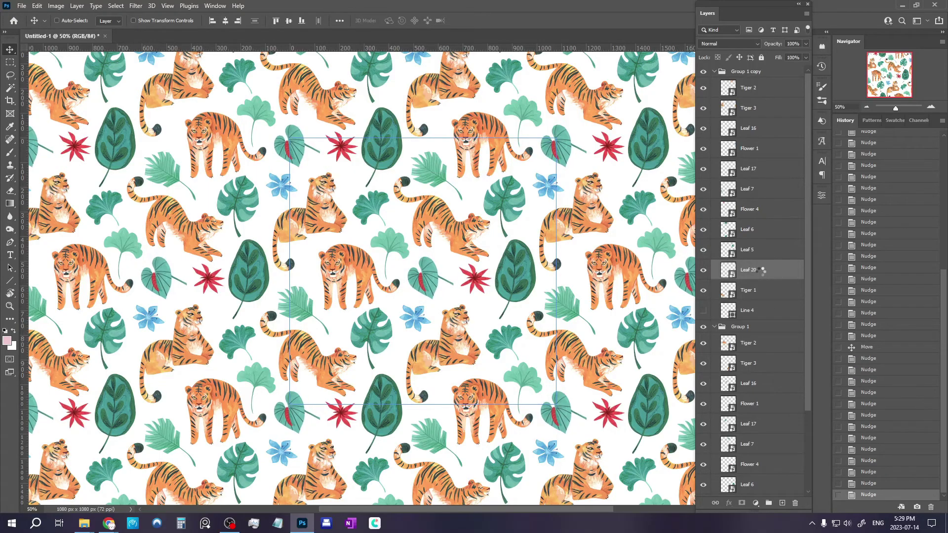
{"action": "key", "text": "Right"}
{"action": "key", "text": "Right"}
{"action": "key", "text": "Right"}
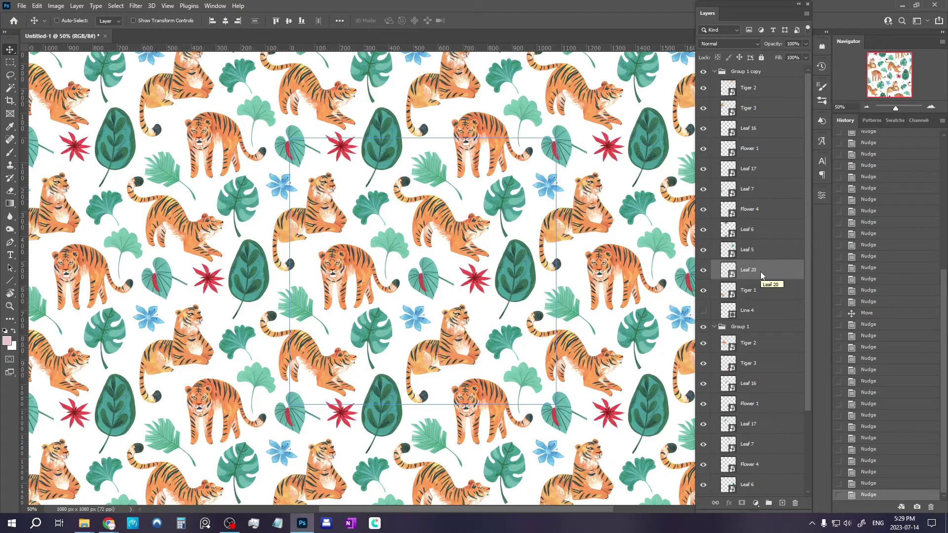
{"action": "key", "text": "Right"}
{"action": "key", "text": "Right"}
{"action": "key", "text": "Right"}
{"action": "key", "text": "Right"}
{"action": "key", "text": "Right"}
{"action": "key", "text": "Right"}
{"action": "key", "text": "Right"}
{"action": "left_click", "coordinate": [754, 190]}
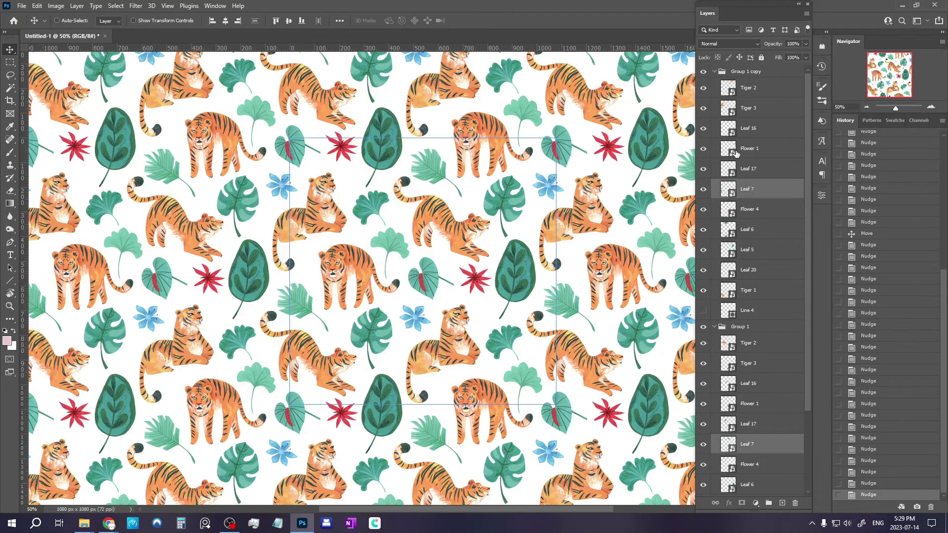
{"action": "left_click", "coordinate": [868, 106]}
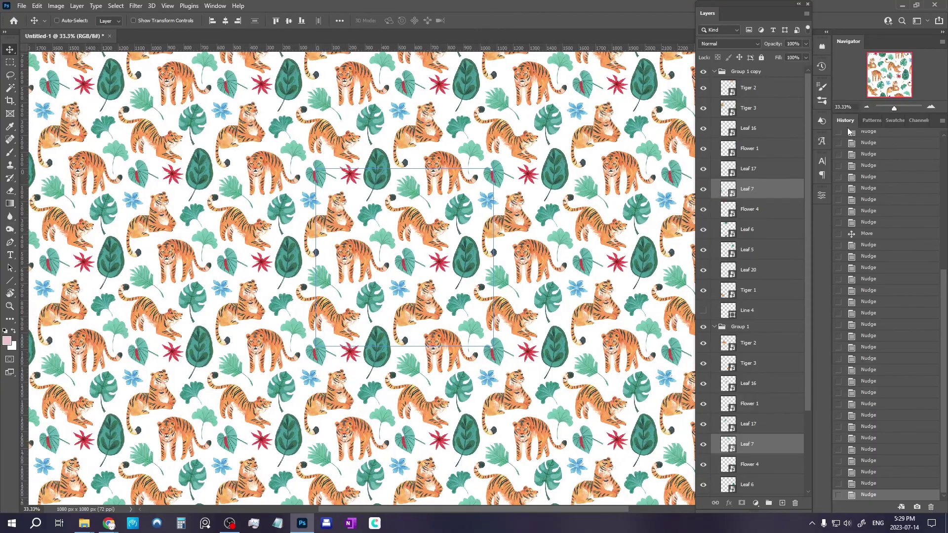
{"action": "left_click", "coordinate": [931, 107]}
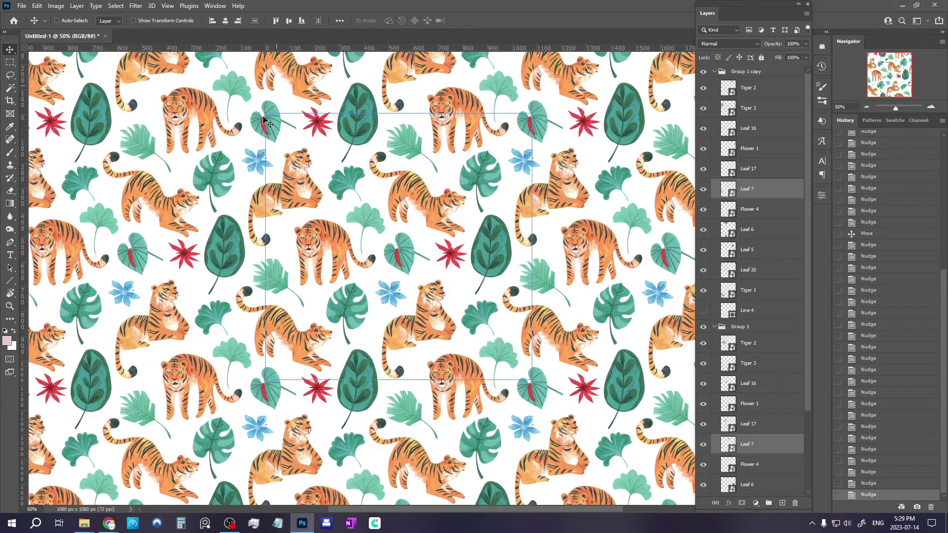
{"action": "left_click", "coordinate": [21, 7]}
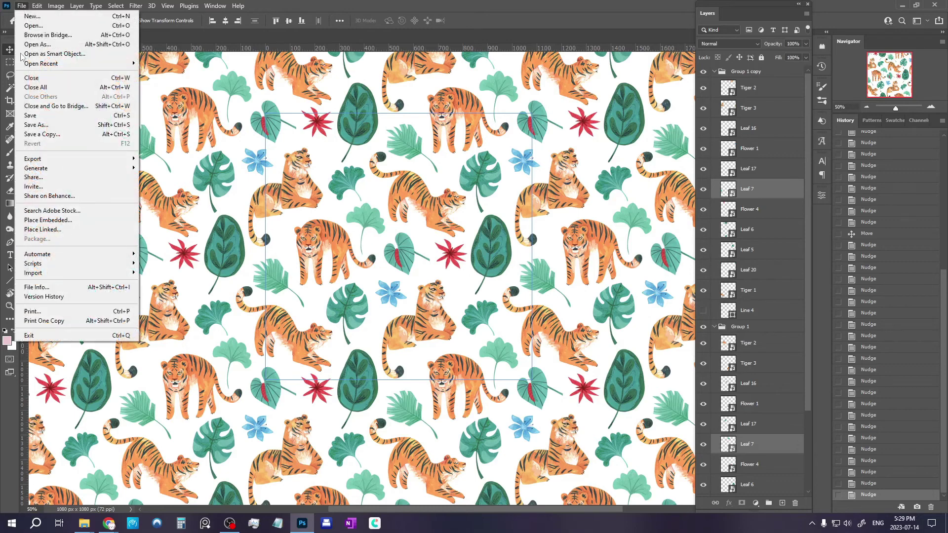
{"action": "mouse_move", "coordinate": [42, 164]}
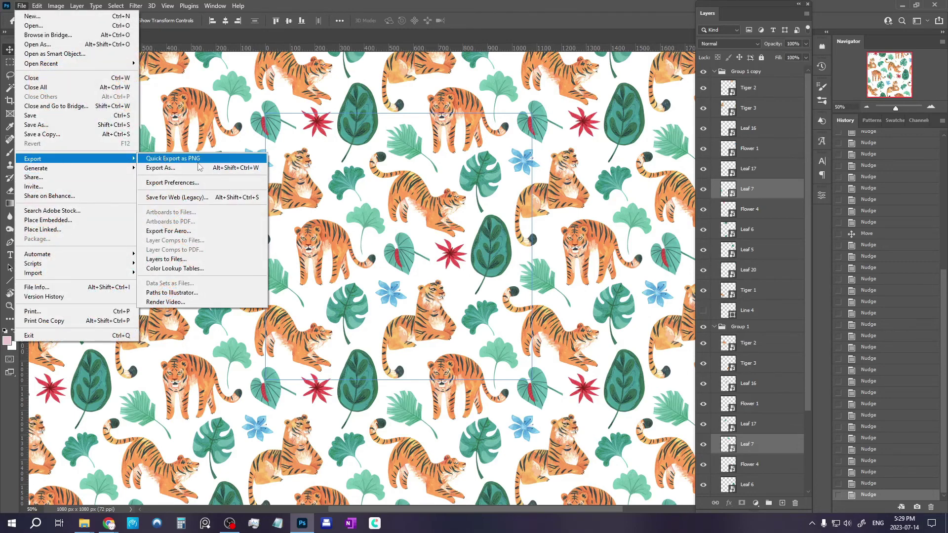
{"action": "left_click", "coordinate": [269, 489]}
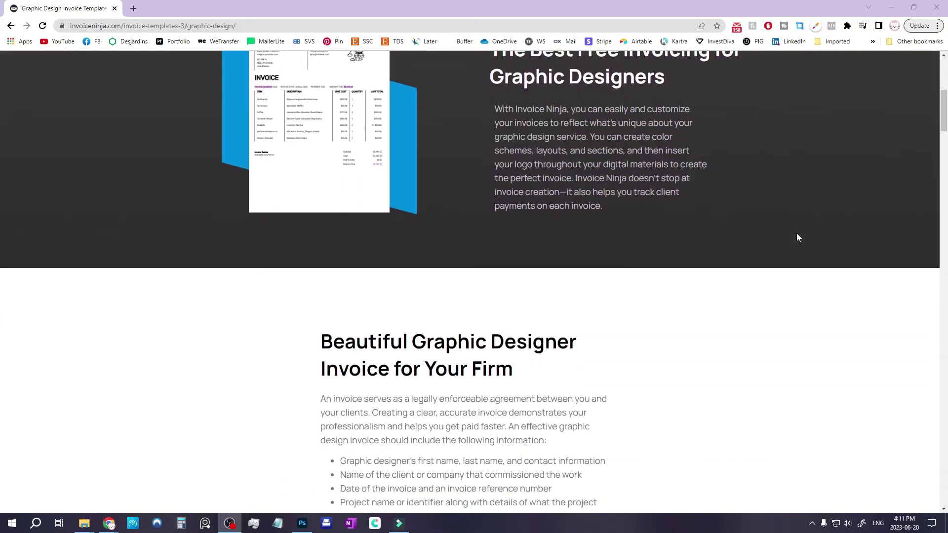
Preview and close the Tech, Business and Creative Invoice templates.
{"action": "scroll", "coordinate": [799, 237], "scroll_direction": "down", "scroll_amount": 15}
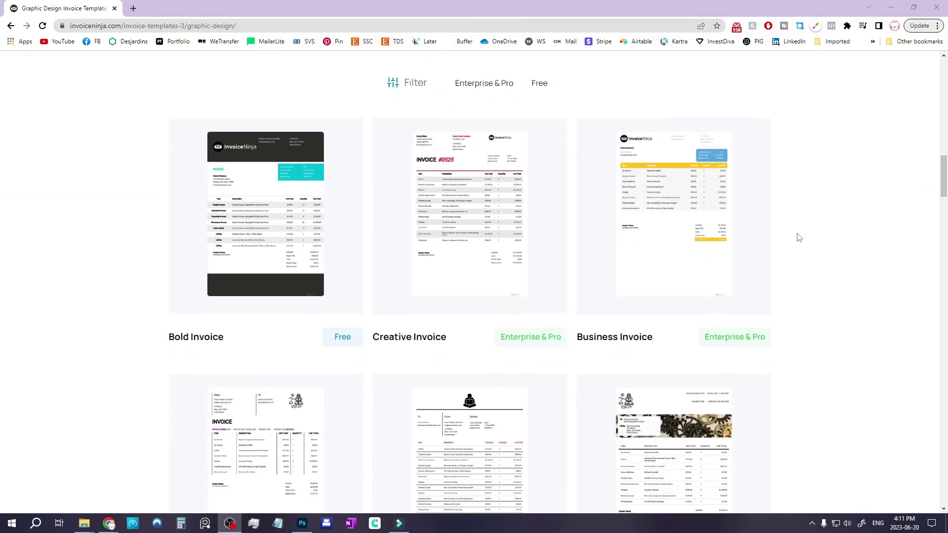
{"action": "scroll", "coordinate": [799, 237], "scroll_direction": "down", "scroll_amount": 4}
{"action": "left_click", "coordinate": [670, 227]}
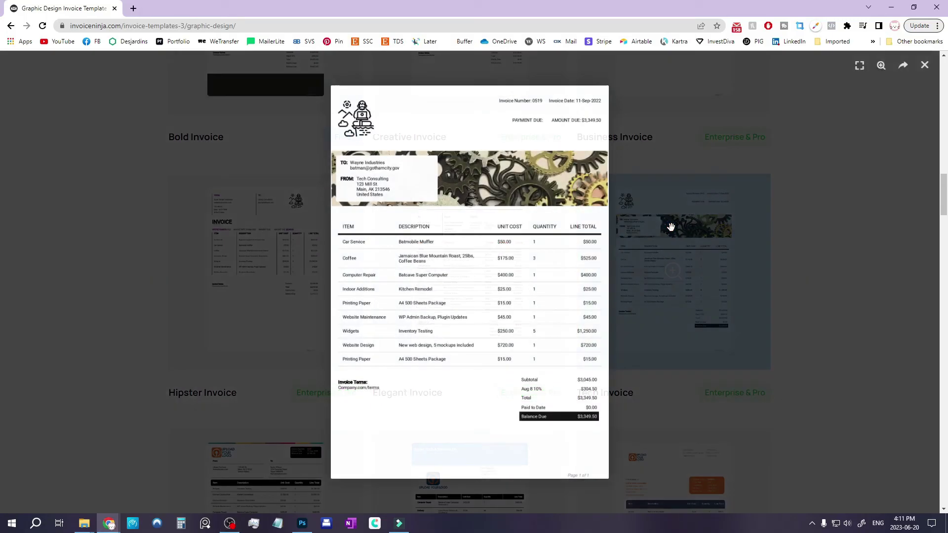
{"action": "left_click", "coordinate": [795, 213]}
{"action": "scroll", "coordinate": [797, 216], "scroll_direction": "down", "scroll_amount": 4}
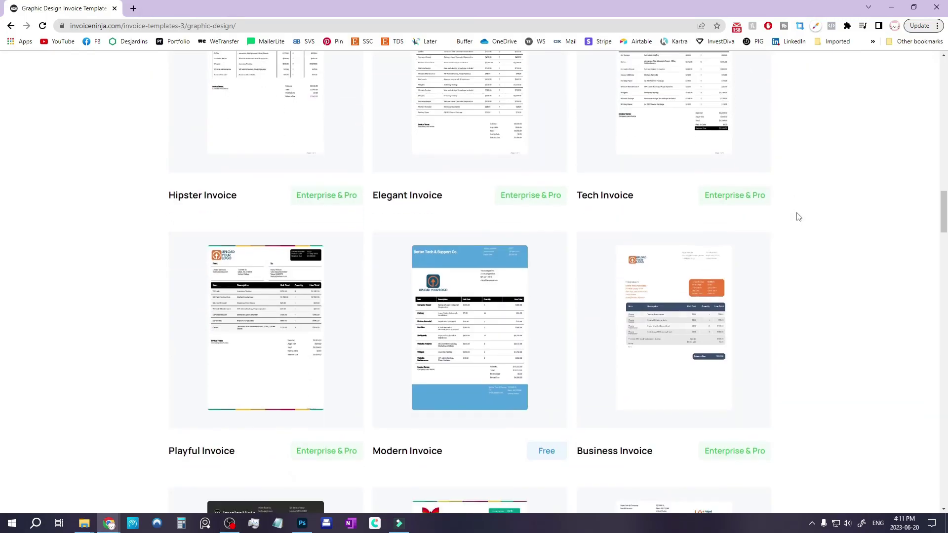
{"action": "scroll", "coordinate": [798, 216], "scroll_direction": "down", "scroll_amount": 2}
{"action": "left_click", "coordinate": [713, 220]}
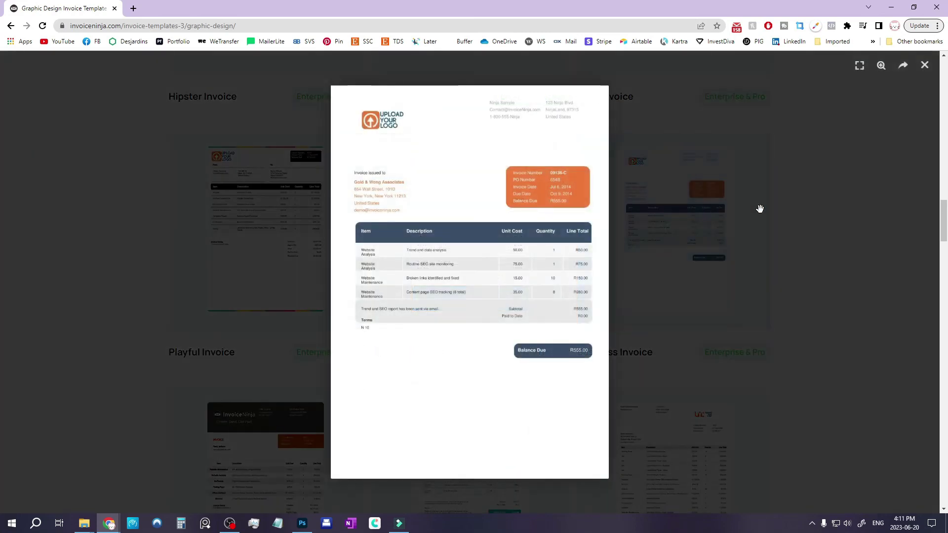
{"action": "left_click", "coordinate": [787, 212]}
{"action": "scroll", "coordinate": [787, 213], "scroll_direction": "down", "scroll_amount": 8}
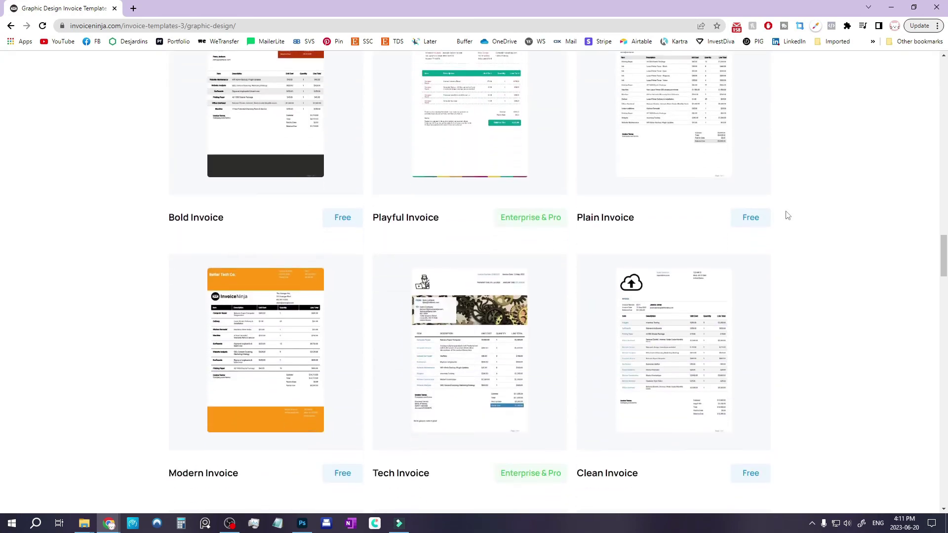
{"action": "scroll", "coordinate": [788, 216], "scroll_direction": "down", "scroll_amount": 6}
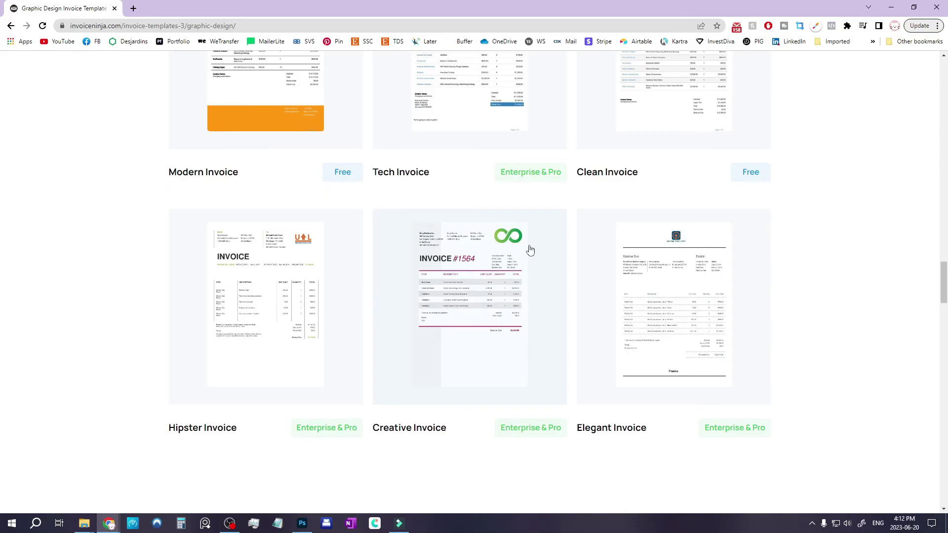
{"action": "left_click", "coordinate": [530, 251]}
{"action": "left_click", "coordinate": [871, 234]}
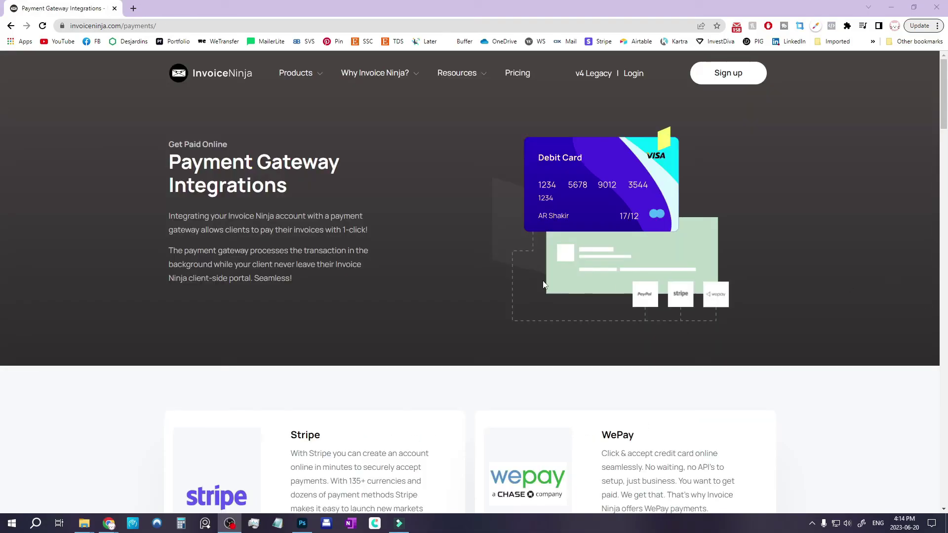
Scroll down through the payment gateway options.
{"action": "scroll", "coordinate": [544, 285], "scroll_direction": "down", "scroll_amount": 6}
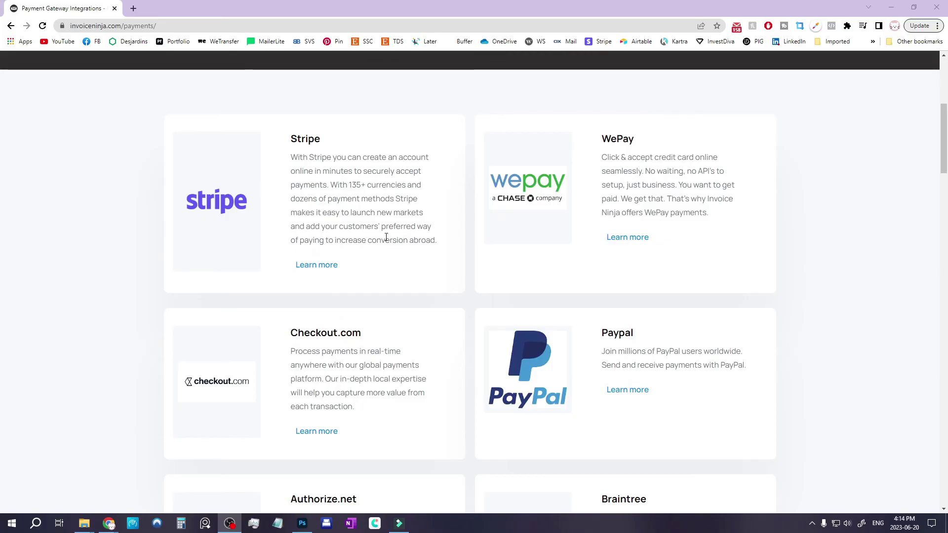
{"action": "scroll", "coordinate": [391, 238], "scroll_direction": "down", "scroll_amount": 2}
{"action": "scroll", "coordinate": [613, 277], "scroll_direction": "down", "scroll_amount": 5}
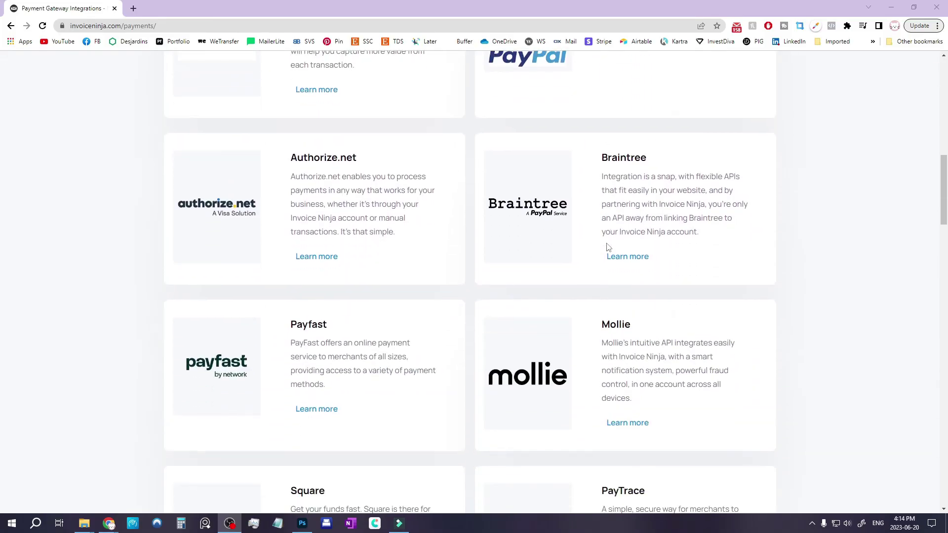
{"action": "scroll", "coordinate": [609, 247], "scroll_direction": "down", "scroll_amount": 9}
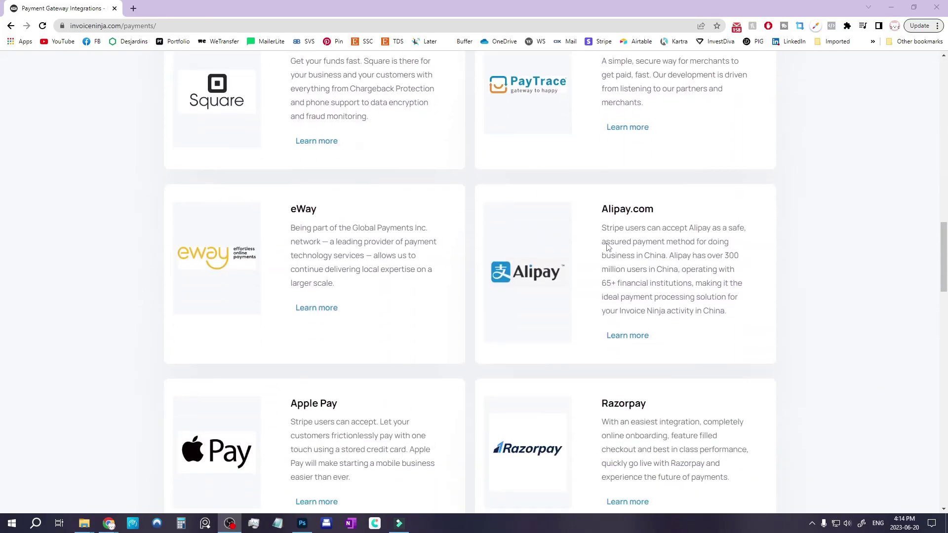
{"action": "scroll", "coordinate": [608, 247], "scroll_direction": "down", "scroll_amount": 5}
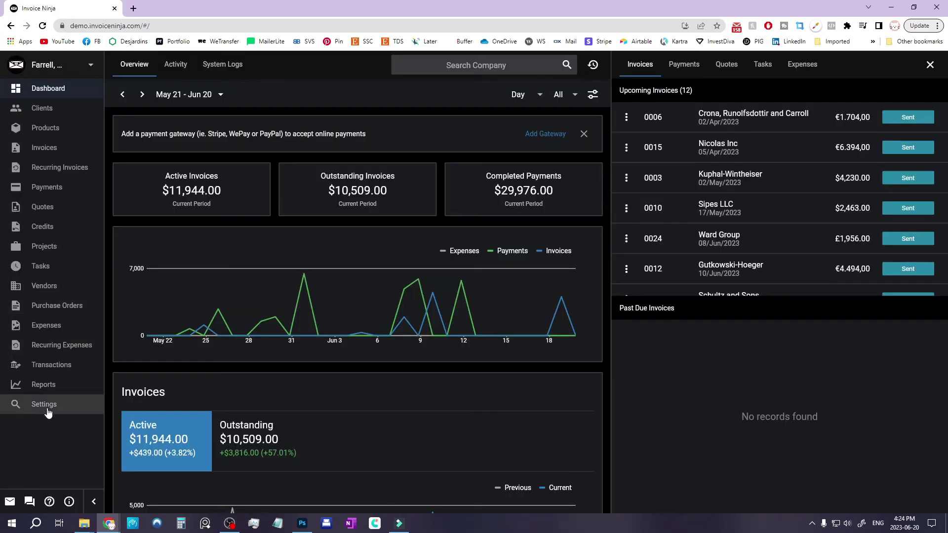
Switch the reminder template to Second Reminder in Settings and view its schedule choices.
{"action": "left_click", "coordinate": [48, 411]}
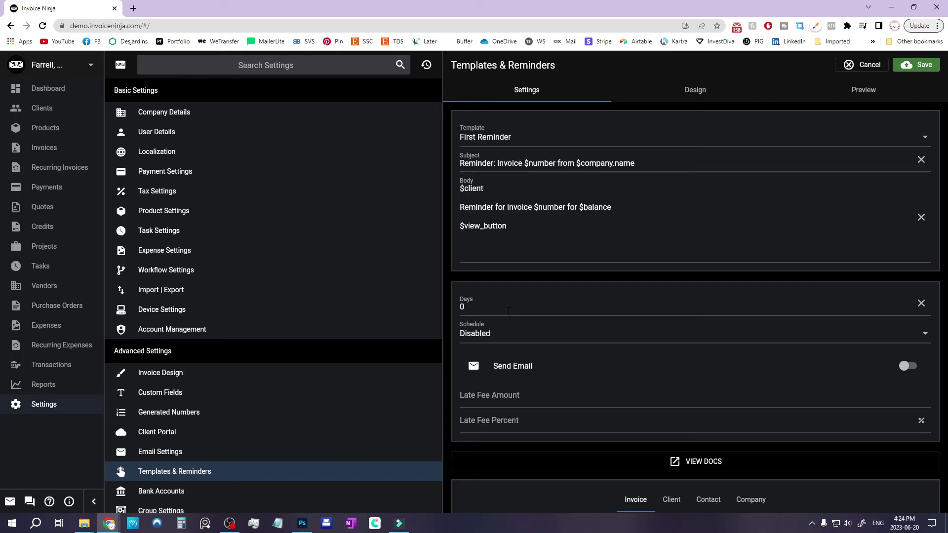
{"action": "left_click", "coordinate": [525, 136]}
{"action": "left_click", "coordinate": [511, 242]}
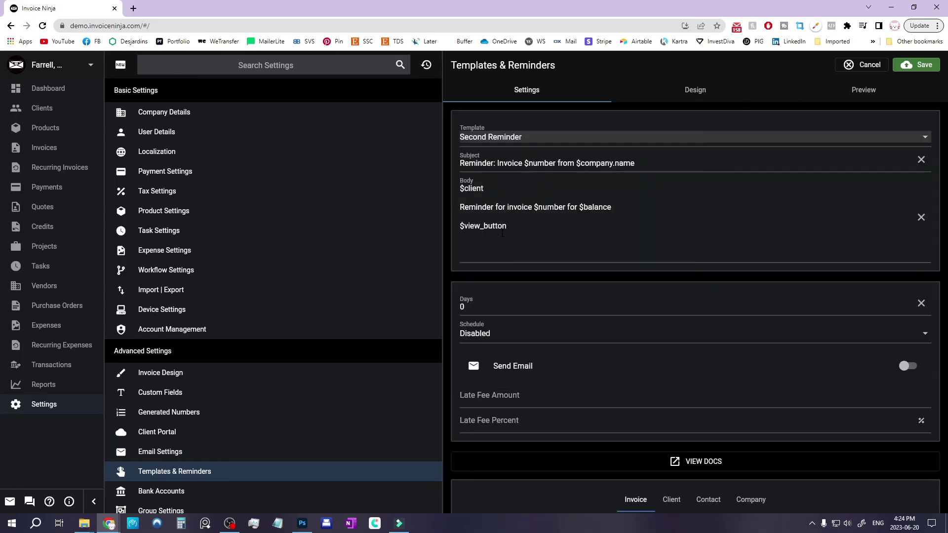
{"action": "left_click", "coordinate": [501, 335]}
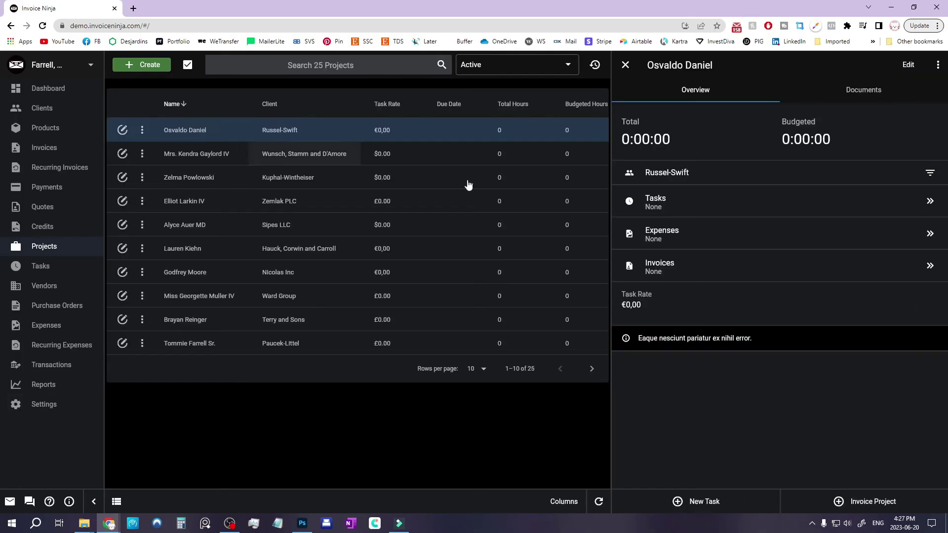
Create a project task numbered 1 with description 'Start sketching!!', leaving the start date unset.
{"action": "left_click", "coordinate": [828, 207]}
{"action": "left_click", "coordinate": [143, 84]}
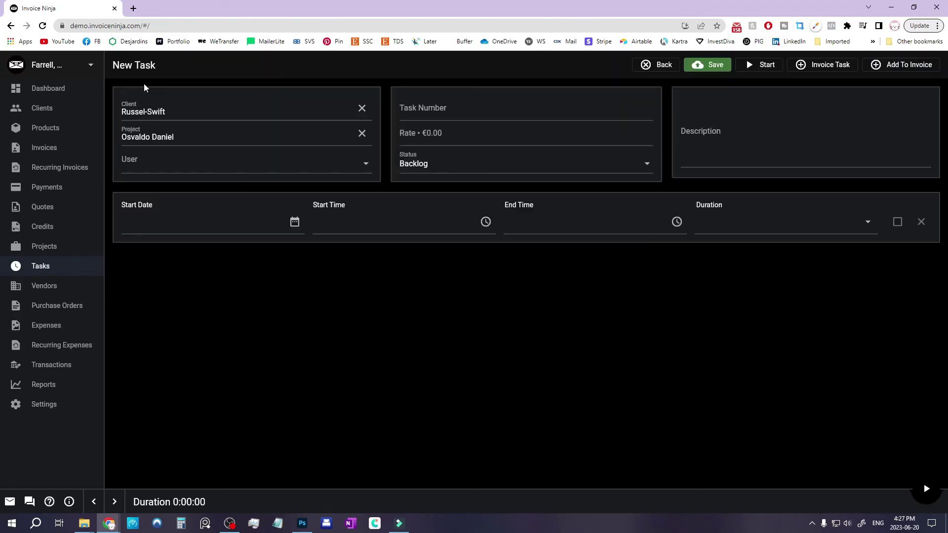
{"action": "left_click", "coordinate": [280, 208]}
{"action": "left_click", "coordinate": [295, 222]}
{"action": "left_click", "coordinate": [511, 299]}
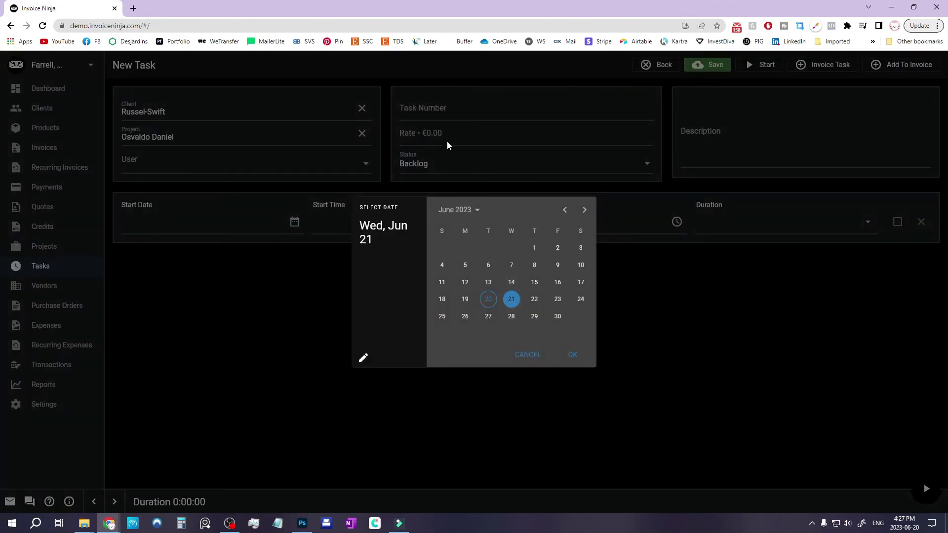
{"action": "left_click", "coordinate": [446, 141]}
{"action": "left_click", "coordinate": [444, 112]}
{"action": "type", "text": "1"}
{"action": "left_click", "coordinate": [714, 141]}
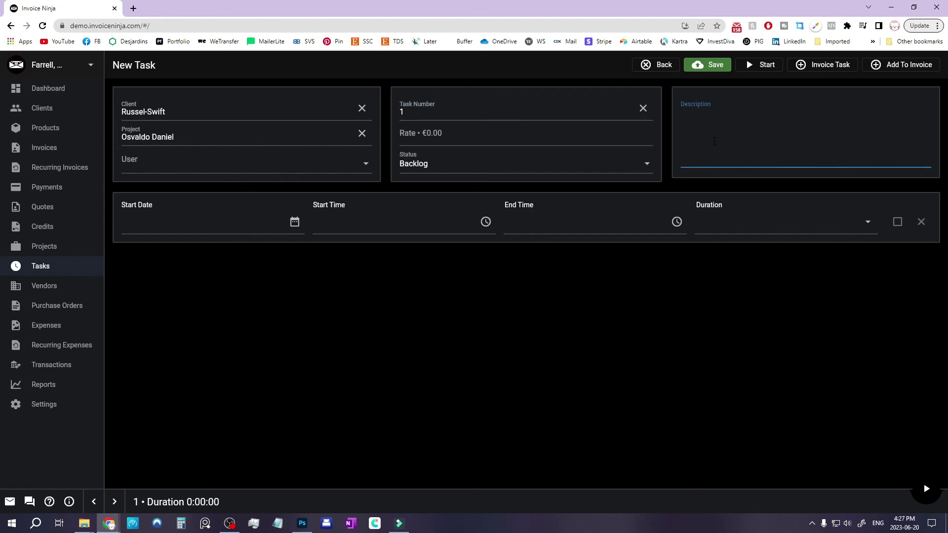
{"action": "type", "text": "Start sketching!!"}
Scroll down to the competitor price cards comparing Pro at $100/year with FreshBooks and others.
{"action": "left_click", "coordinate": [707, 222]}
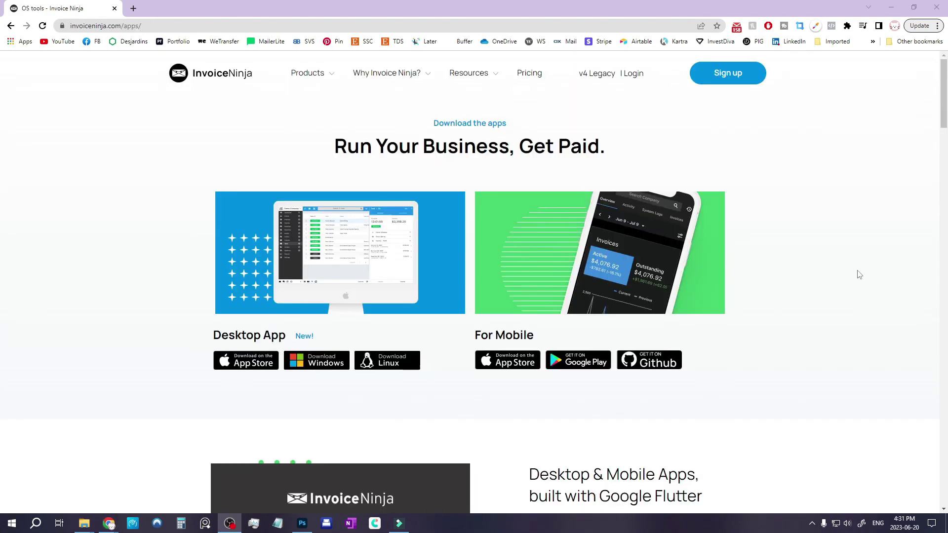
{"action": "scroll", "coordinate": [860, 275], "scroll_direction": "down", "scroll_amount": 8}
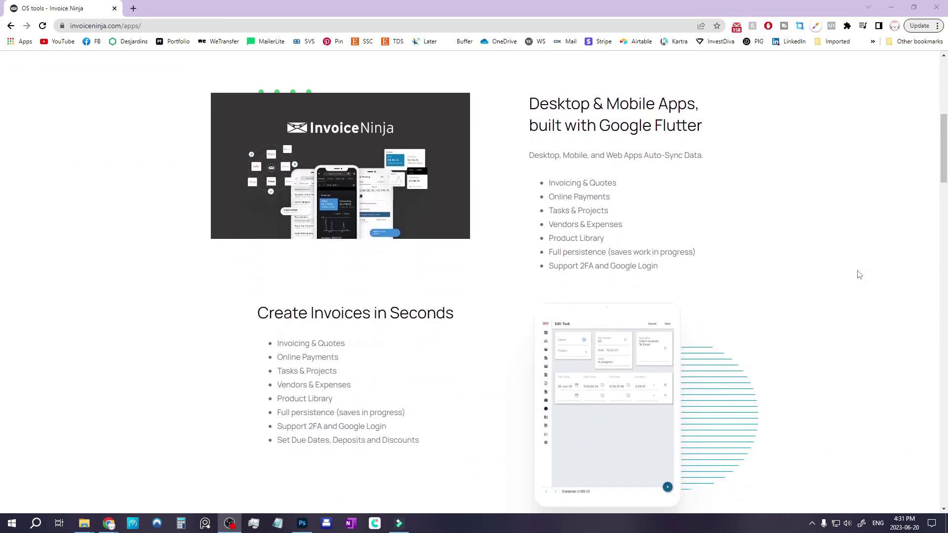
{"action": "scroll", "coordinate": [859, 274], "scroll_direction": "down", "scroll_amount": 5}
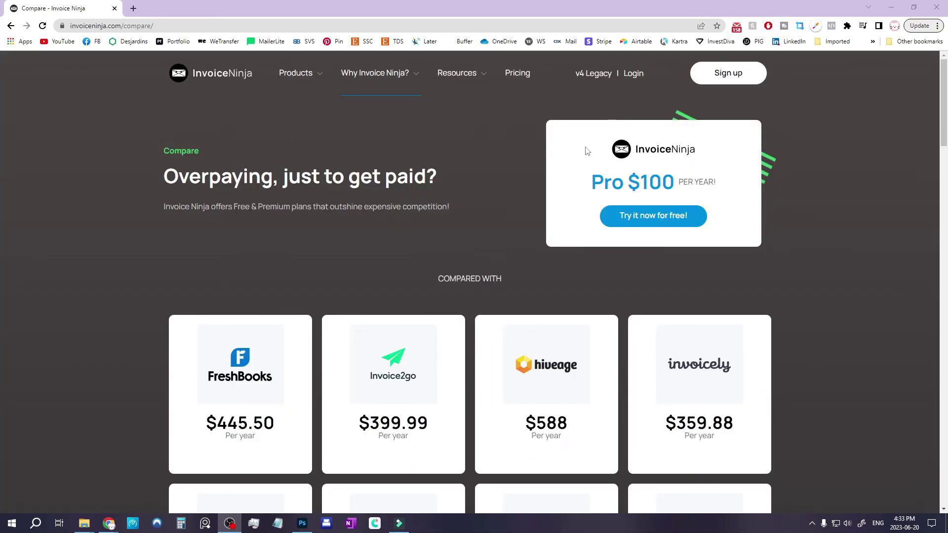
{"action": "scroll", "coordinate": [728, 241], "scroll_direction": "down", "scroll_amount": 3}
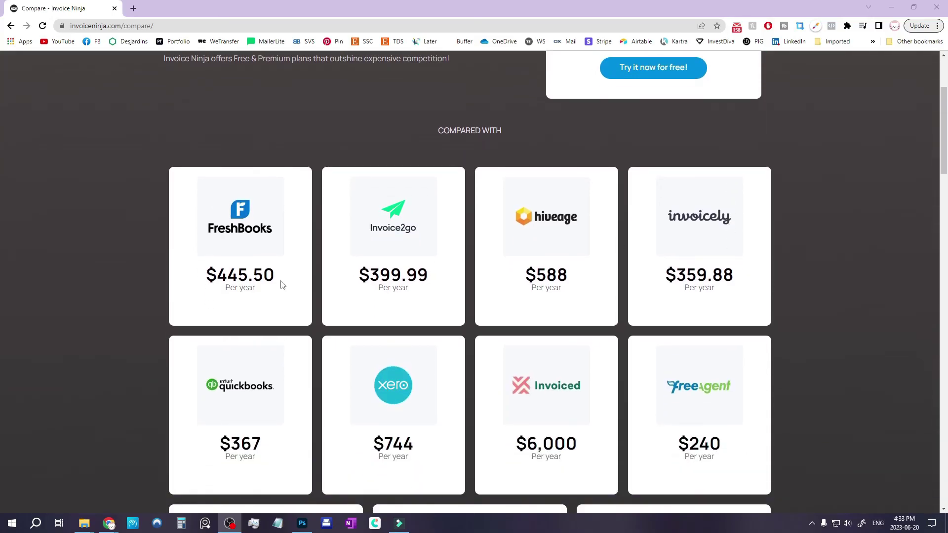
{"action": "scroll", "coordinate": [282, 285], "scroll_direction": "down", "scroll_amount": 3}
{"action": "scroll", "coordinate": [281, 285], "scroll_direction": "down", "scroll_amount": 1}
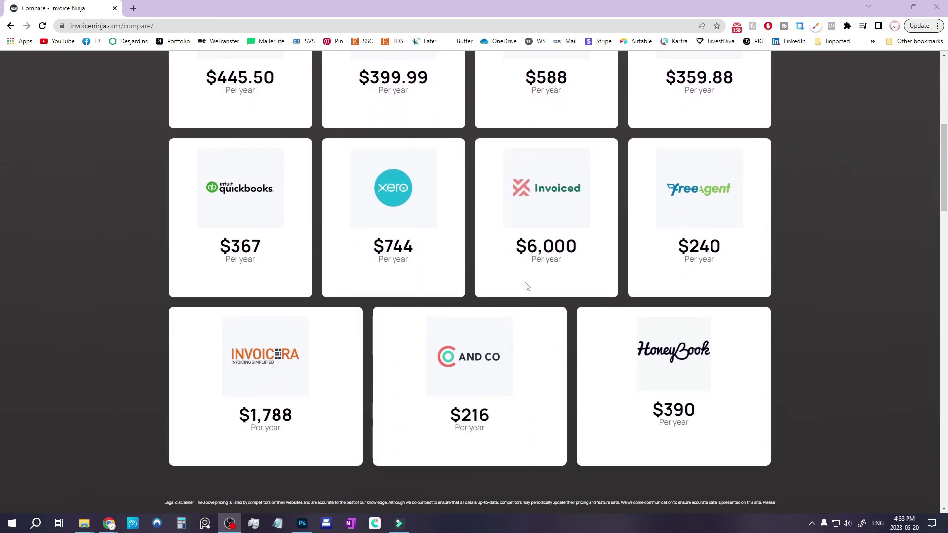